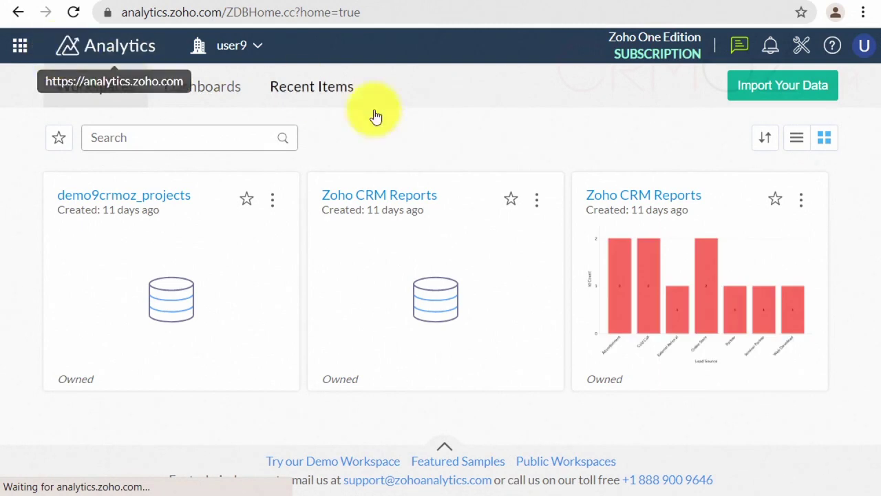
Step: Look inside the Zoho CRM Reports workspace that has the chart preview and return to the home page
{"action": "left_click", "coordinate": [722, 304]}
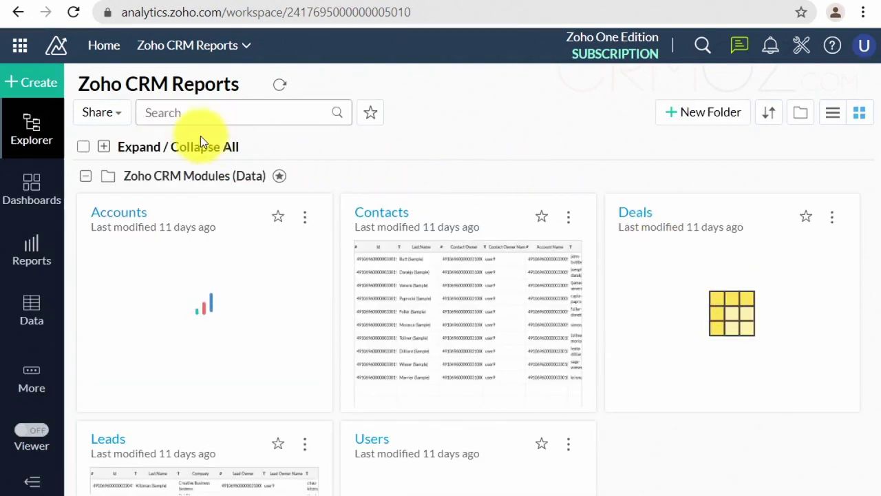
{"action": "left_click", "coordinate": [109, 52]}
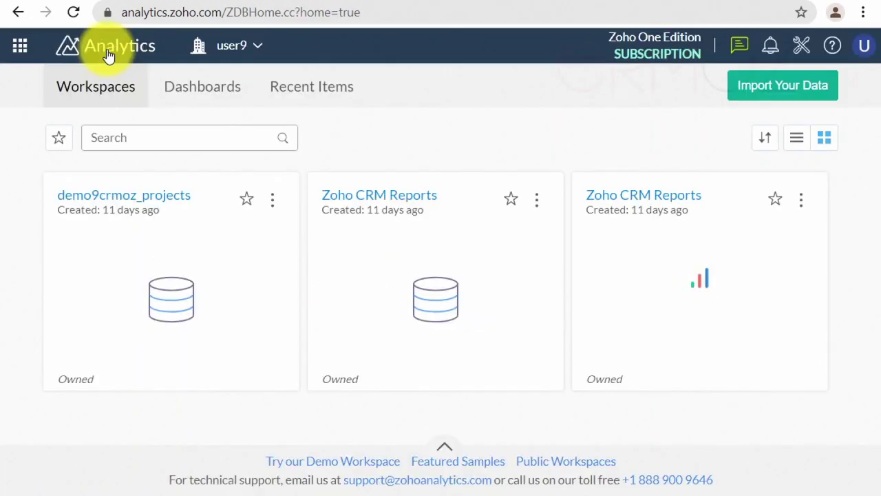
Step: Browse the overview of dashboards from all workspaces down to its end and back to the start
{"action": "left_click", "coordinate": [212, 95]}
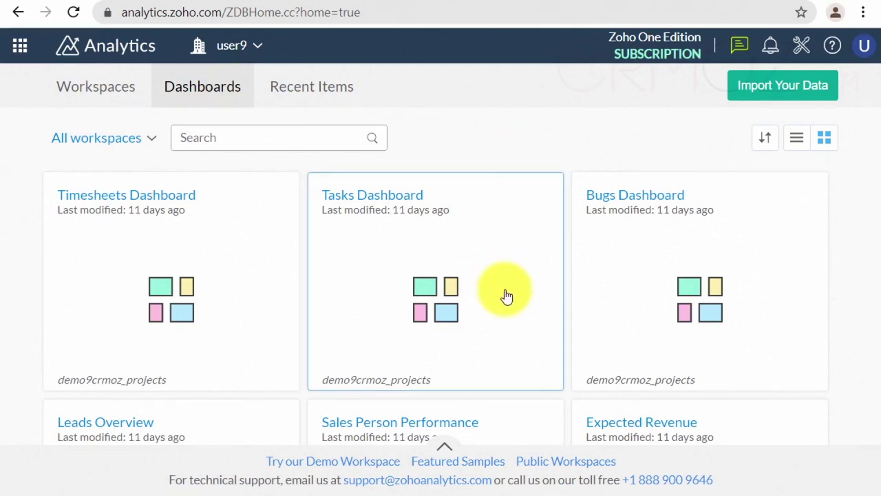
{"action": "scroll", "coordinate": [508, 295], "scroll_direction": "down", "scroll_amount": 4}
{"action": "scroll", "coordinate": [506, 296], "scroll_direction": "down", "scroll_amount": 8}
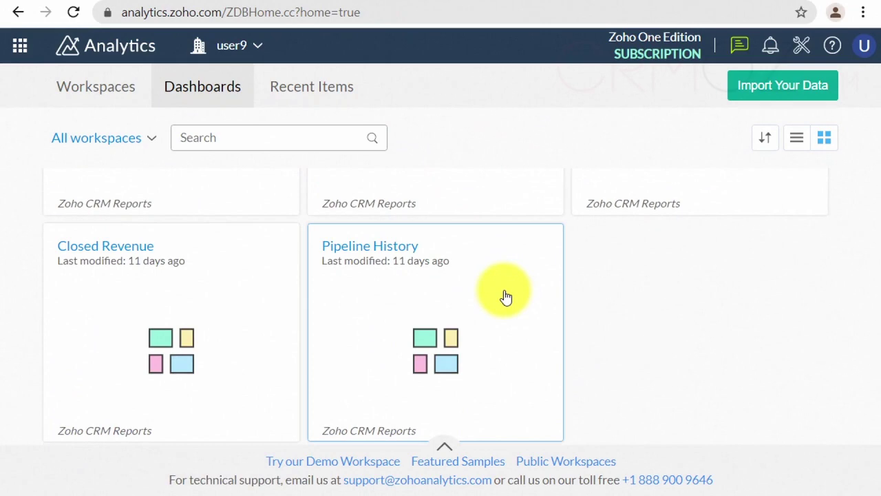
{"action": "scroll", "coordinate": [506, 296], "scroll_direction": "up", "scroll_amount": 10}
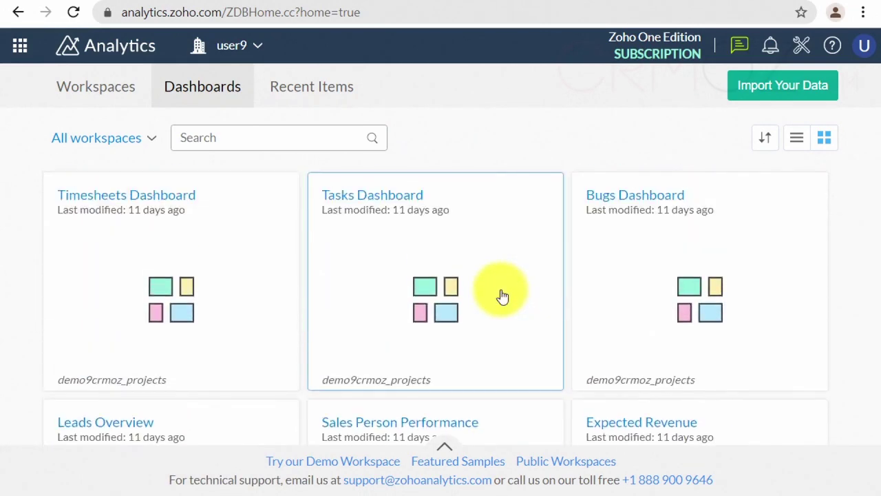
Step: Browse the recently accessed items down to the oldest entries and back to the start
{"action": "left_click", "coordinate": [298, 92]}
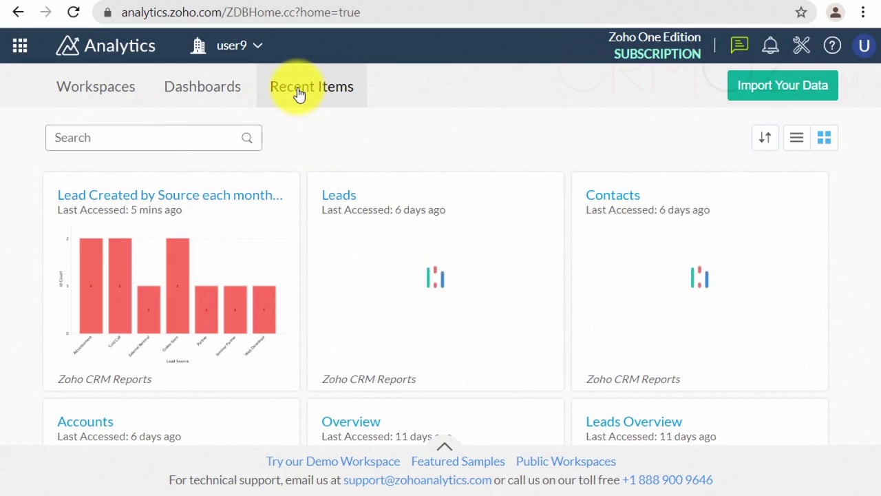
{"action": "scroll", "coordinate": [337, 272], "scroll_direction": "down", "scroll_amount": 6}
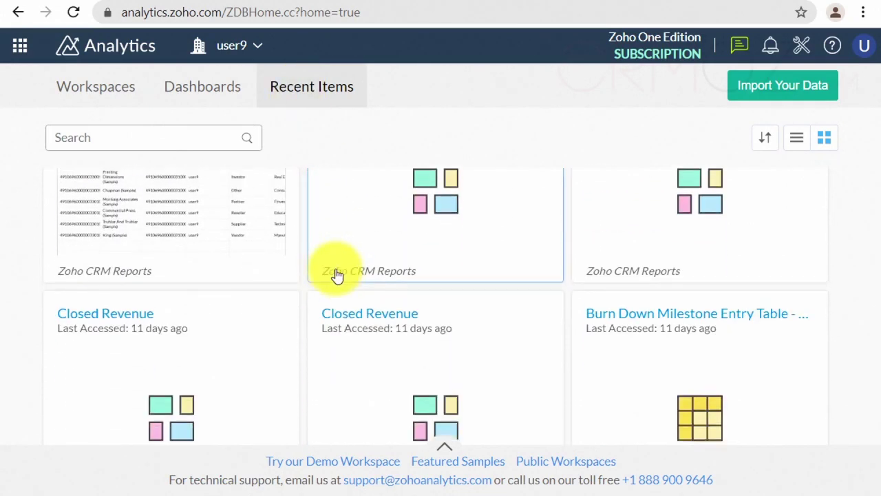
{"action": "scroll", "coordinate": [338, 275], "scroll_direction": "down", "scroll_amount": 9}
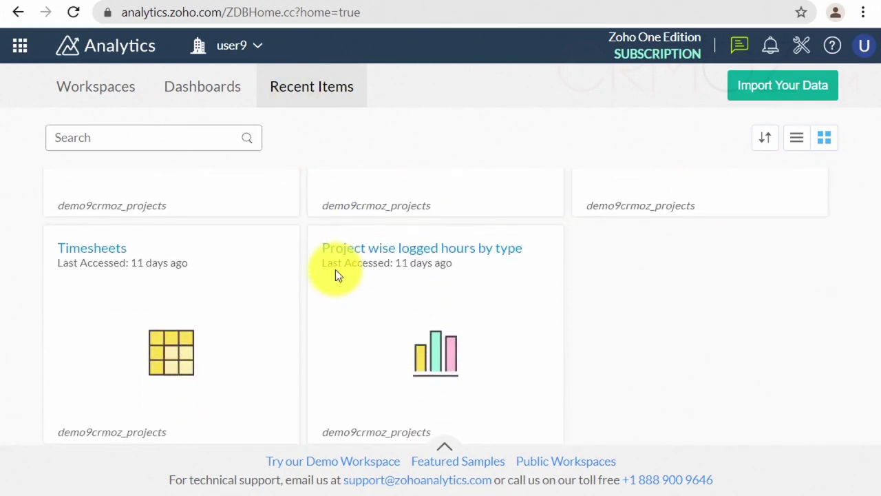
{"action": "scroll", "coordinate": [338, 275], "scroll_direction": "up", "scroll_amount": 12}
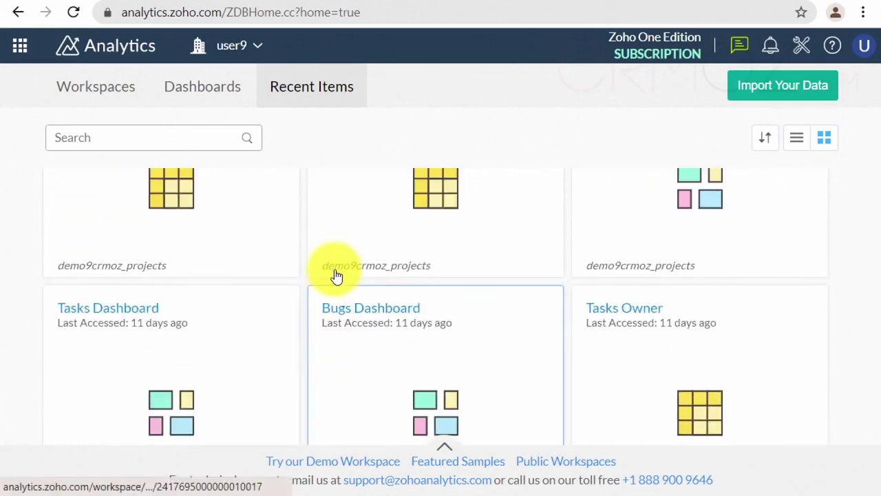
{"action": "scroll", "coordinate": [337, 275], "scroll_direction": "up", "scroll_amount": 2}
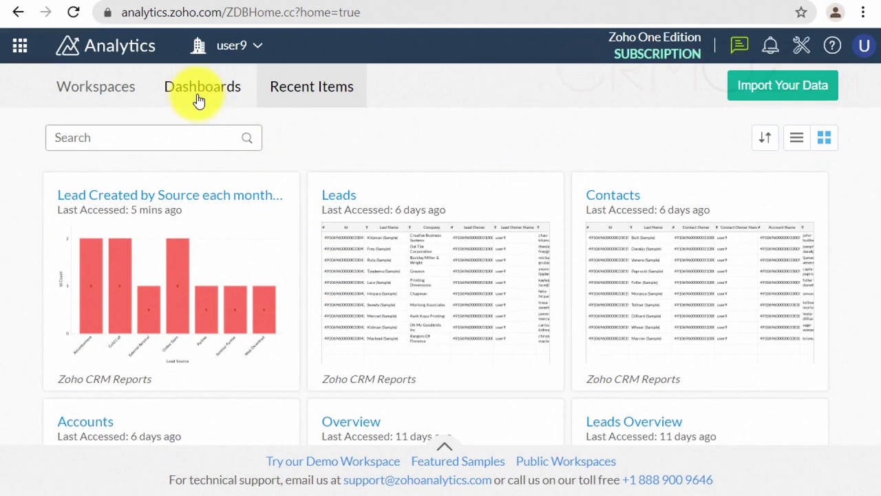
Step: Return to the workspaces overview and view it as a list and again as a grid
{"action": "left_click", "coordinate": [118, 88]}
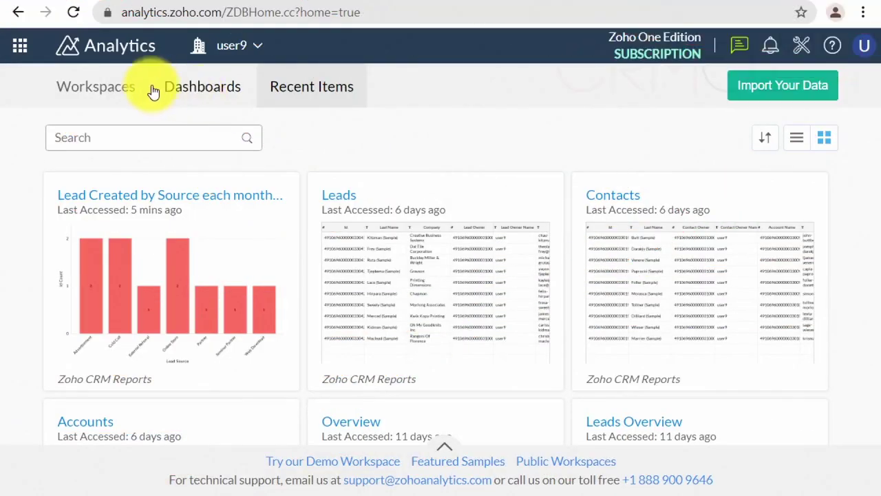
{"action": "left_click", "coordinate": [120, 89]}
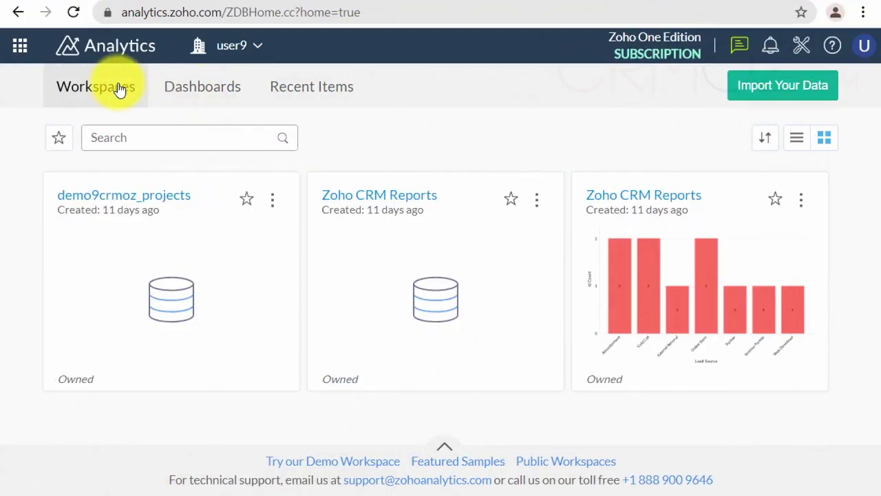
{"action": "left_click", "coordinate": [796, 141]}
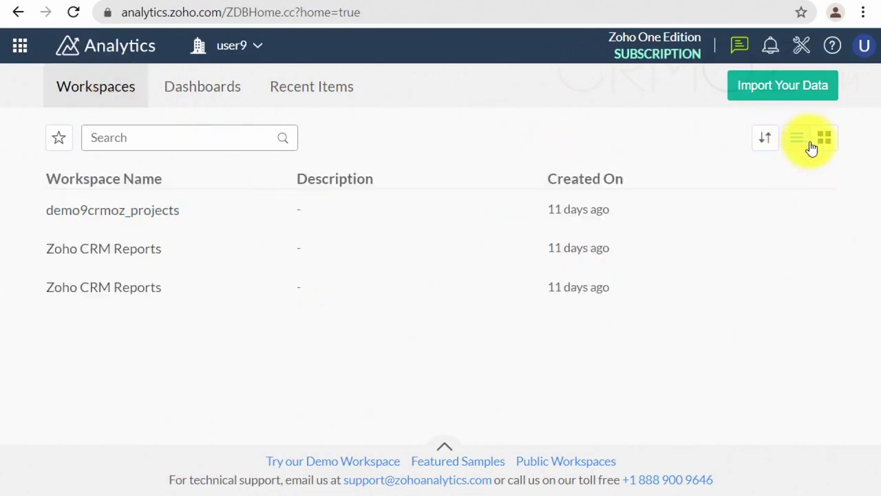
{"action": "left_click", "coordinate": [830, 152]}
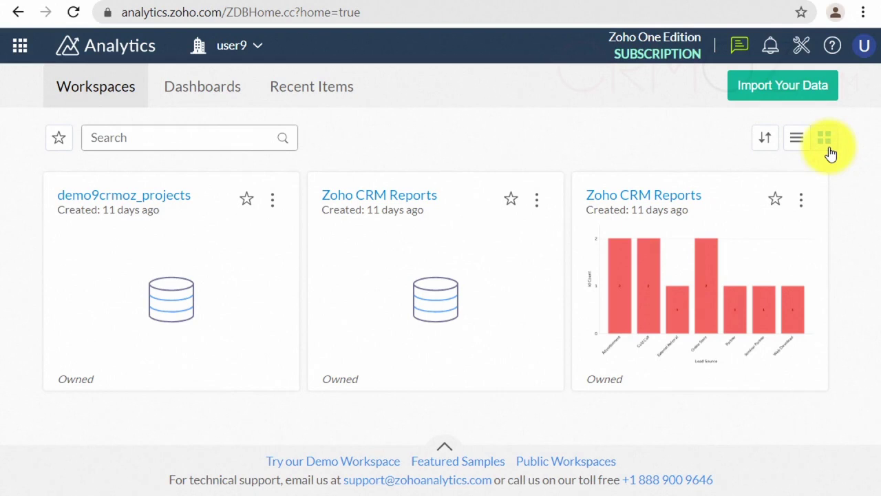
Step: Rename the Zoho CRM Reports workspace without a chart preview as "Zoho CRM Reports old"
{"action": "left_click", "coordinate": [535, 203]}
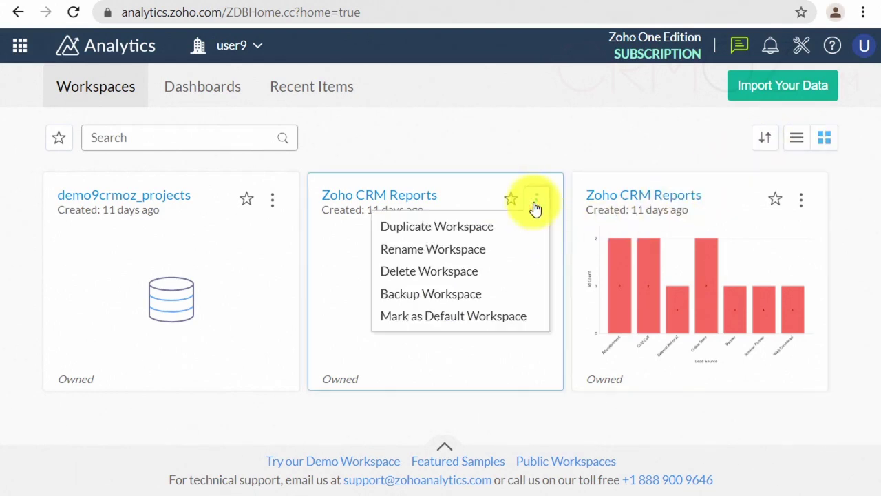
{"action": "left_click", "coordinate": [492, 251]}
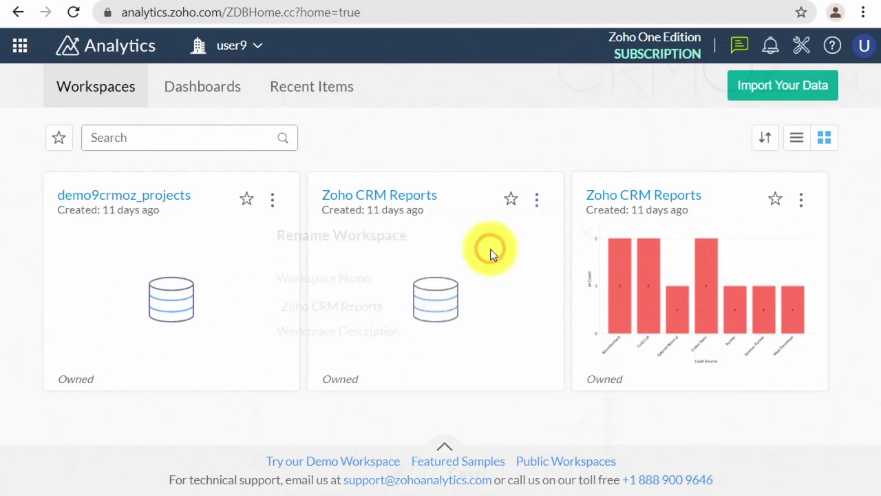
{"action": "left_click", "coordinate": [416, 315]}
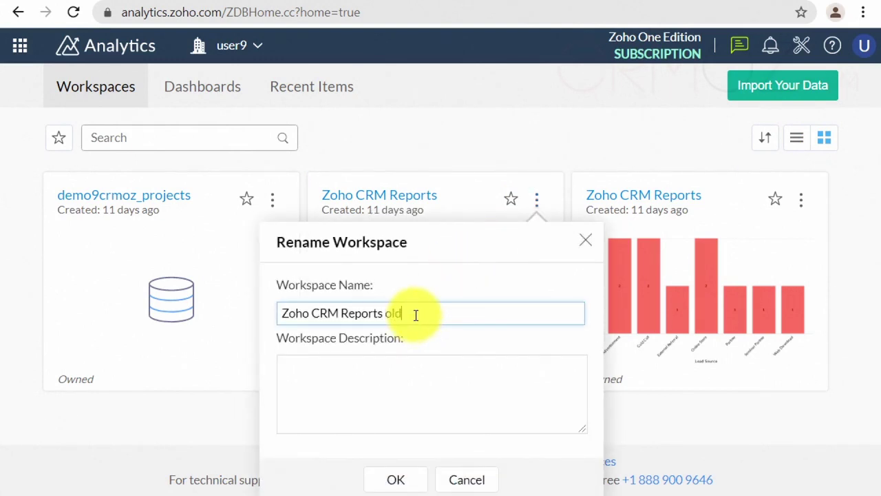
{"action": "left_click", "coordinate": [405, 481]}
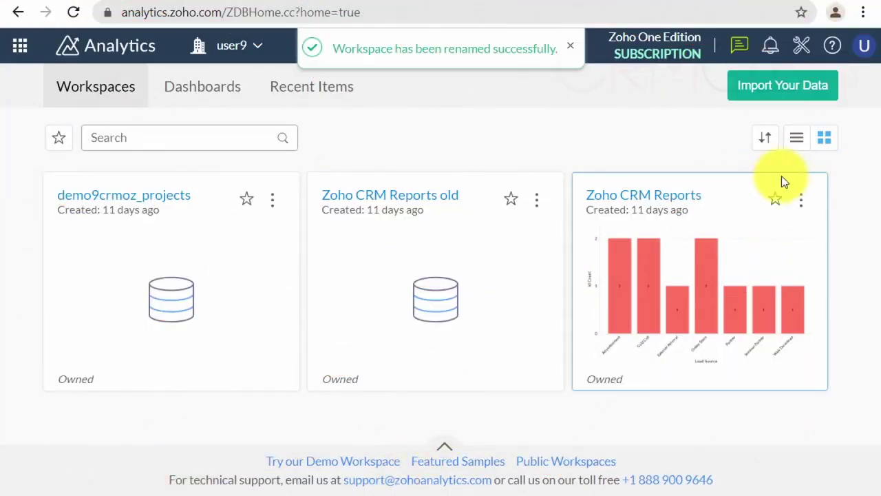
Step: Add the Zoho CRM Reports workspace with the chart preview to the favorites and mark it as the default workspace
{"action": "left_click", "coordinate": [777, 204]}
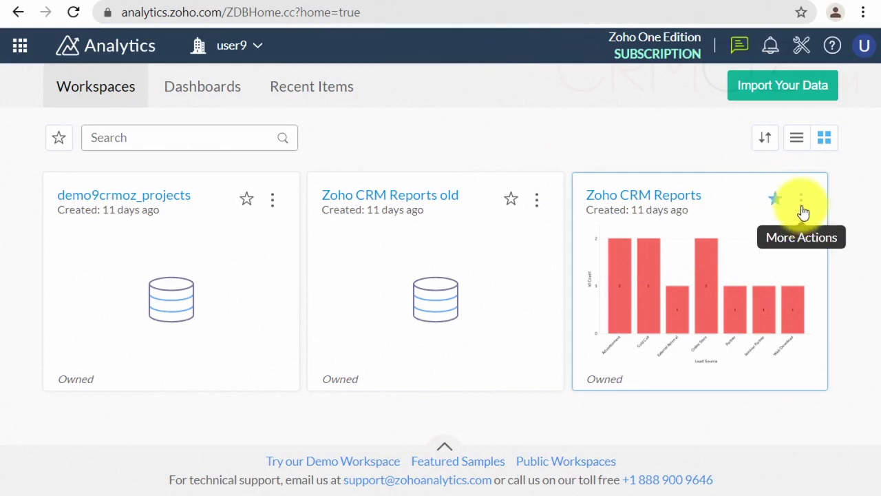
{"action": "left_click", "coordinate": [802, 204]}
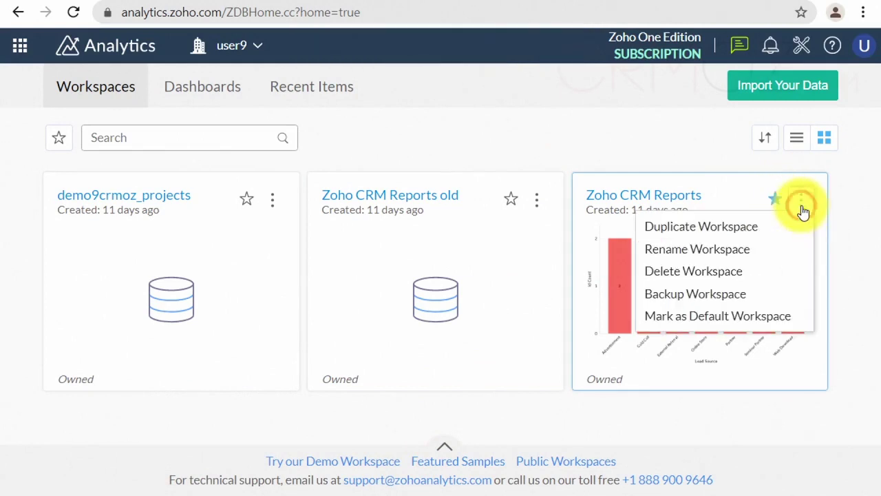
{"action": "left_click", "coordinate": [790, 317]}
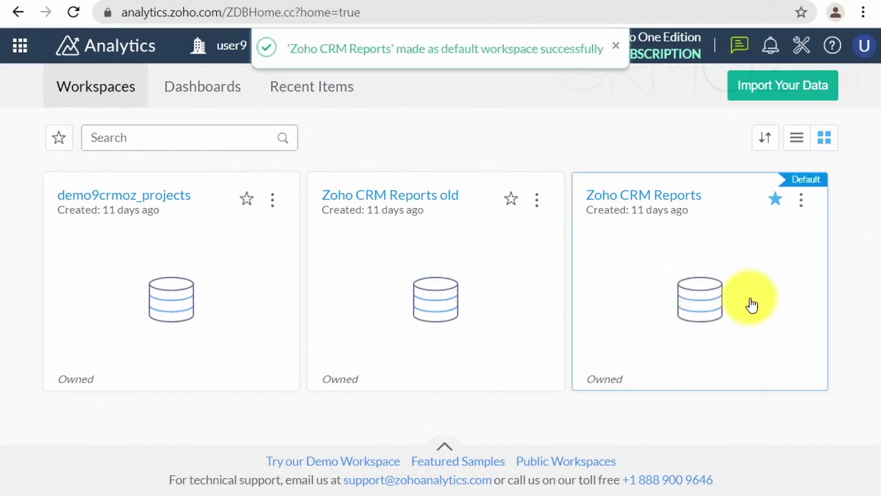
Step: Try demo9crmoz_projects as the default and favorite workspace, and restore Zoho CRM Reports as the default
{"action": "left_click", "coordinate": [272, 201]}
{"action": "left_click", "coordinate": [252, 319]}
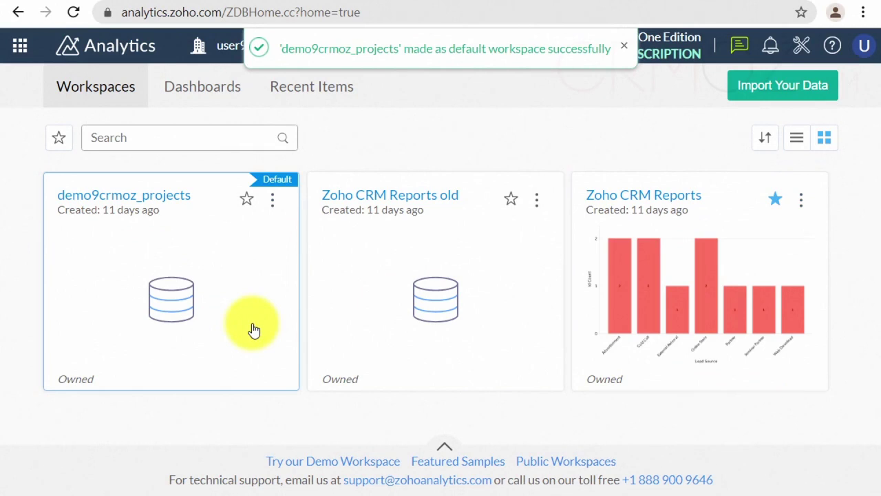
{"action": "left_click", "coordinate": [245, 201]}
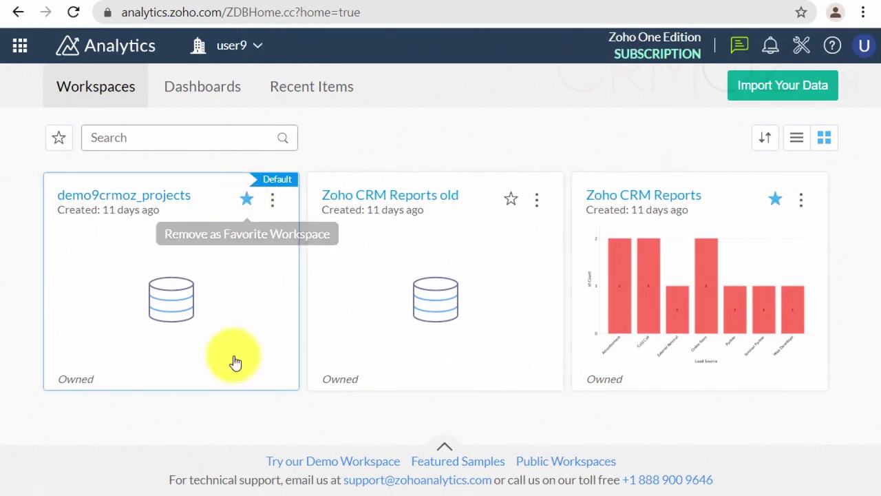
{"action": "left_click", "coordinate": [246, 200]}
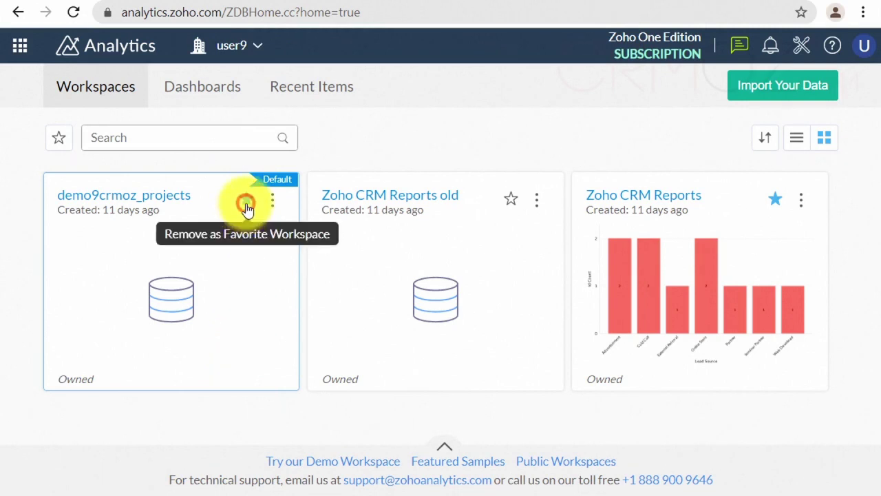
{"action": "left_click", "coordinate": [800, 201]}
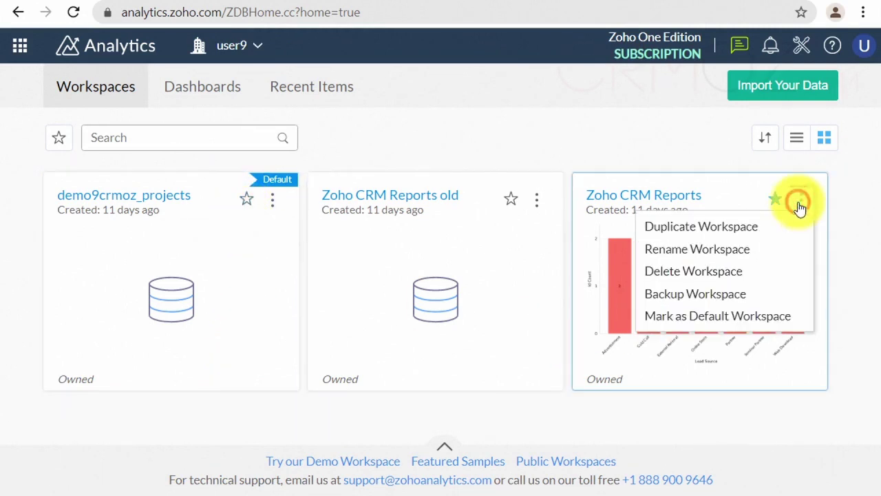
{"action": "left_click", "coordinate": [795, 316]}
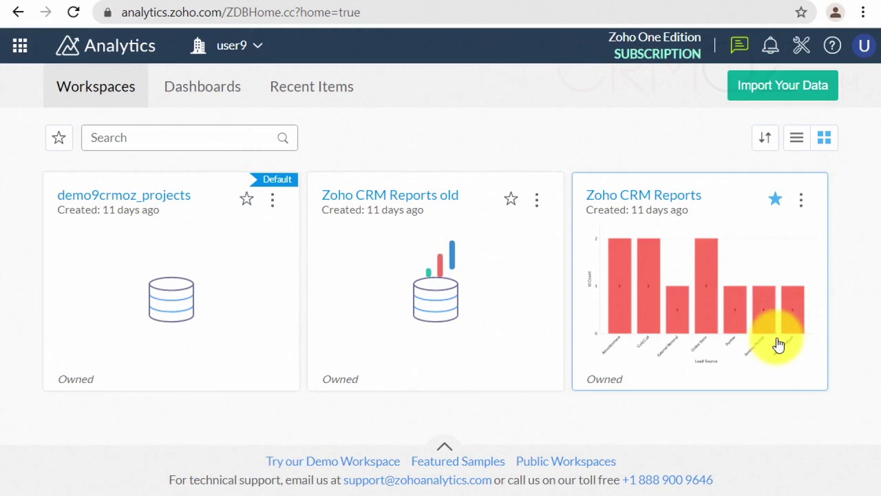
Step: Delete the "Zoho CRM Reports old" workspace
{"action": "left_click", "coordinate": [537, 200]}
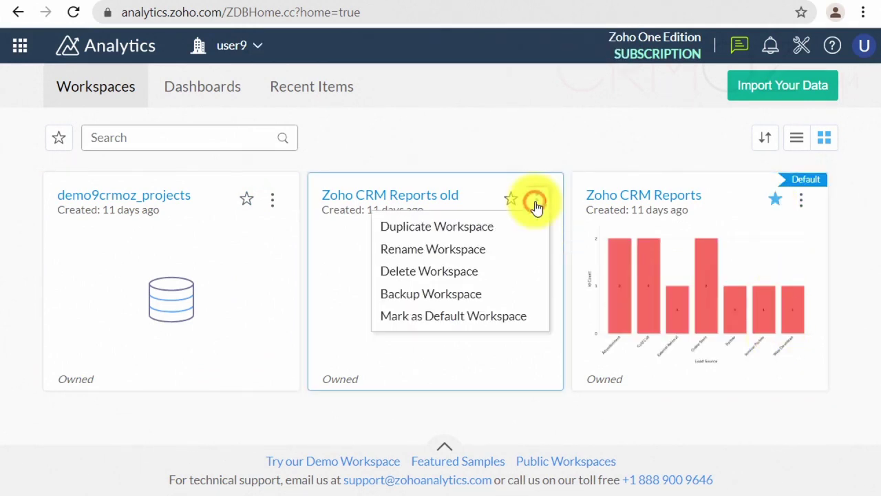
{"action": "left_click", "coordinate": [487, 277]}
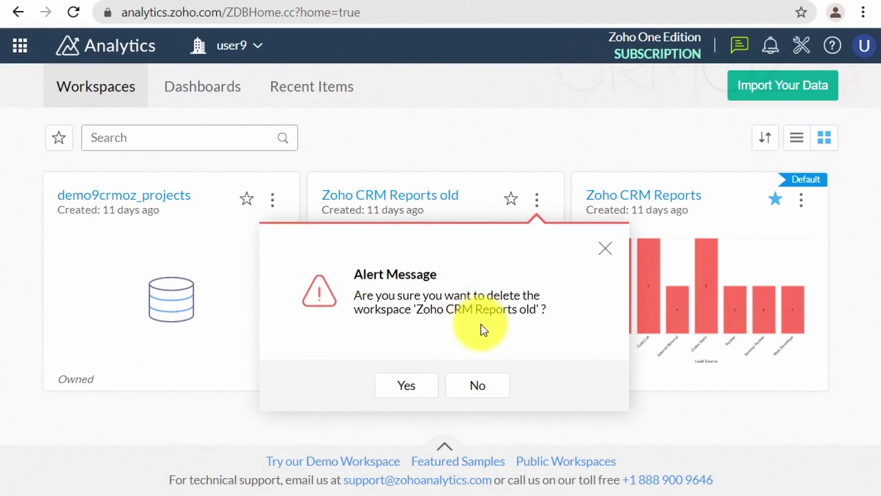
{"action": "left_click", "coordinate": [411, 388]}
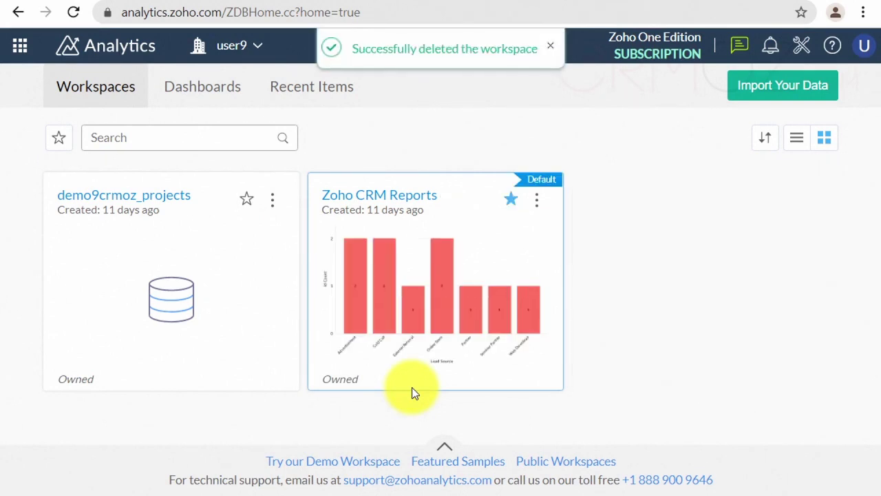
Step: Schedule a backup of the Zoho CRM Reports workspace for every day at 00:00 GMT and save the settings
{"action": "left_click", "coordinate": [539, 206]}
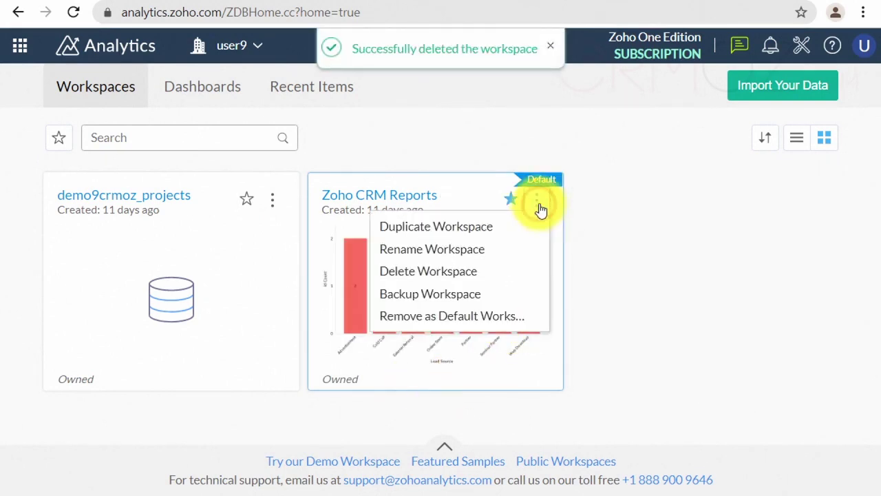
{"action": "left_click", "coordinate": [458, 302]}
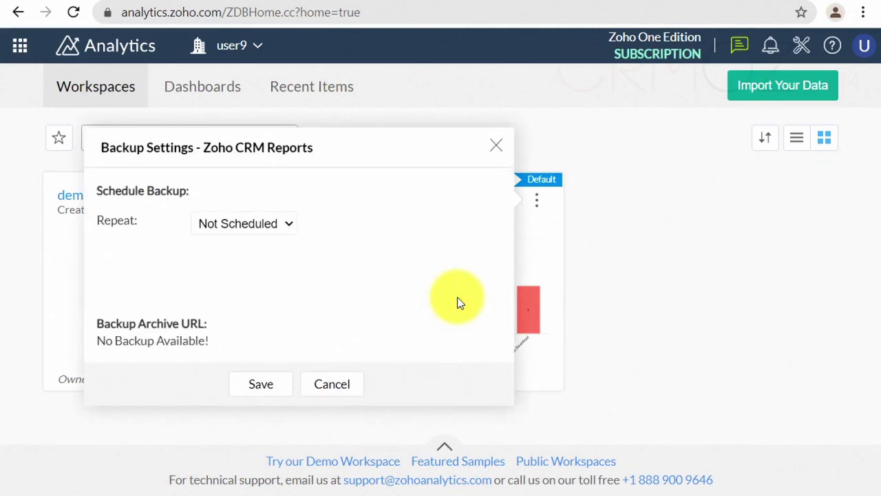
{"action": "left_click", "coordinate": [289, 224]}
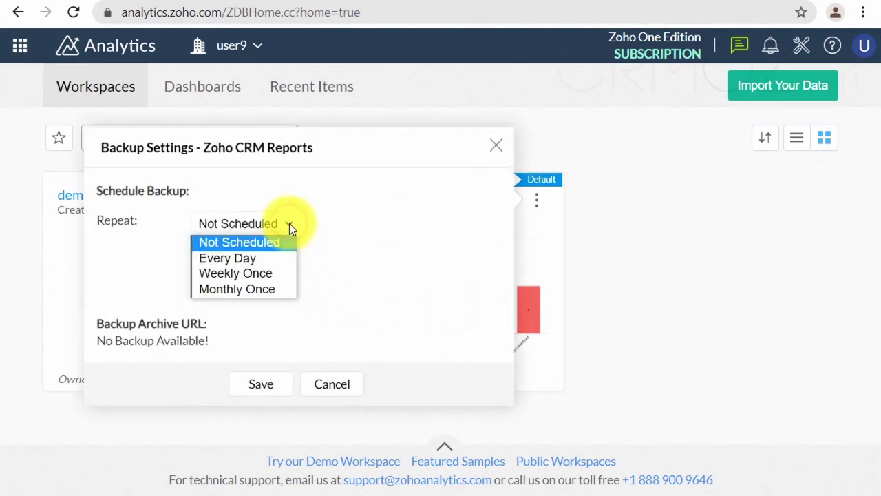
{"action": "left_click", "coordinate": [281, 257]}
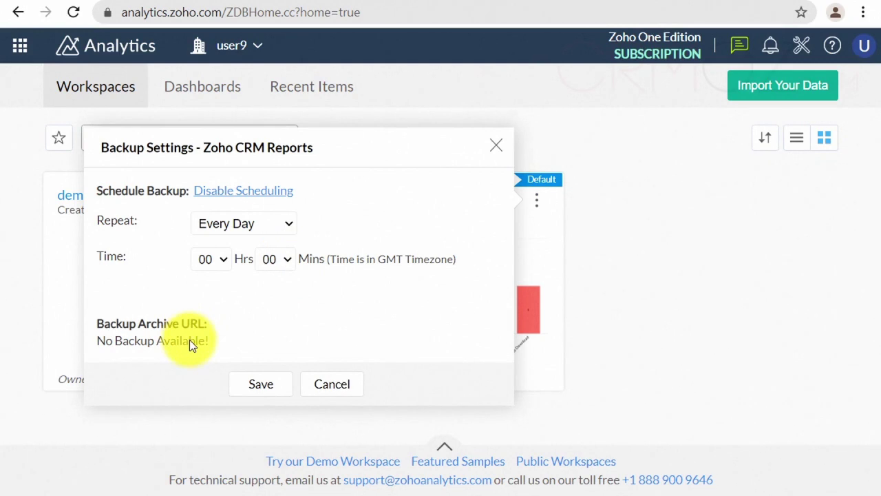
{"action": "left_click", "coordinate": [251, 387]}
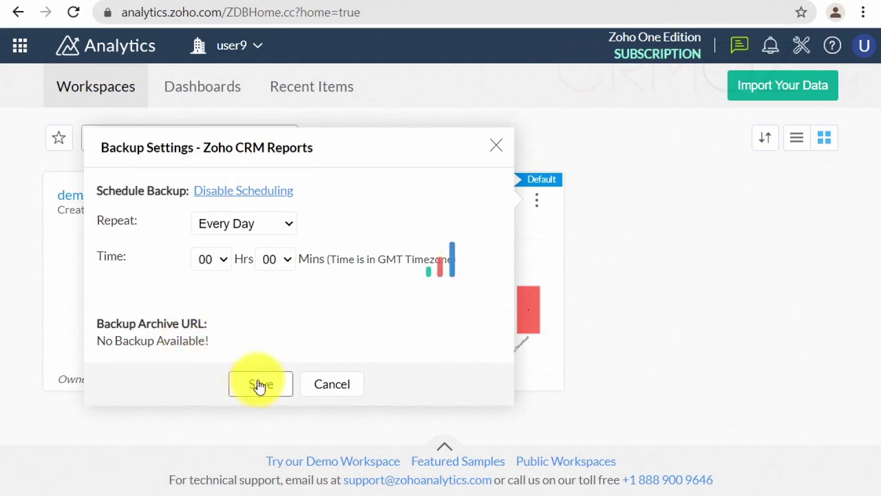
Step: Switch to Zoho CRM, and return to Zoho Analytics to open the default workspace
{"action": "left_click", "coordinate": [19, 46]}
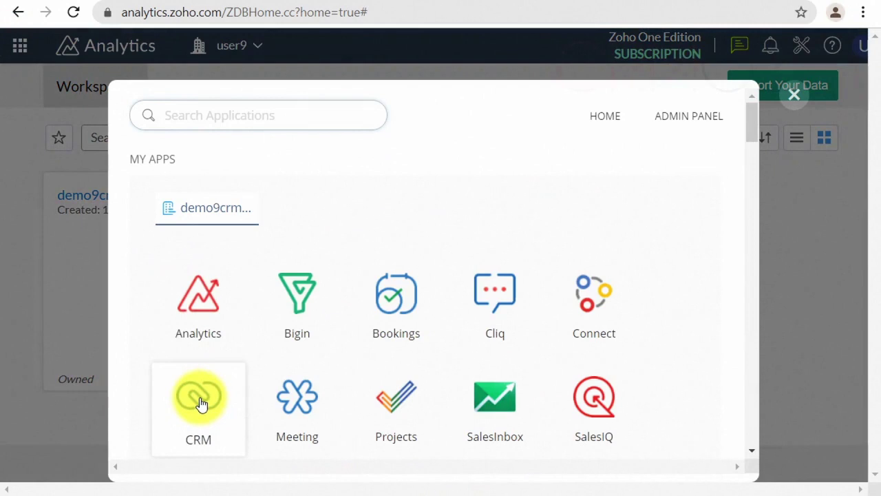
{"action": "left_click", "coordinate": [200, 399]}
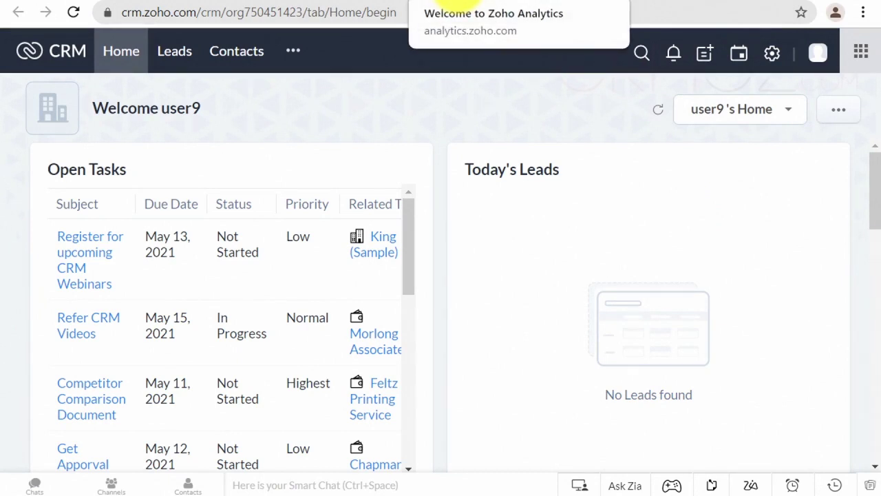
{"action": "left_click", "coordinate": [861, 49]}
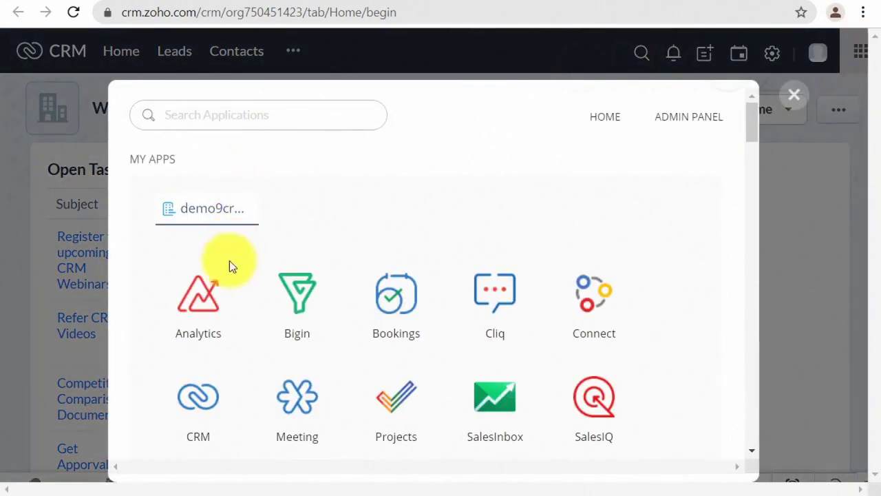
{"action": "left_click", "coordinate": [197, 301]}
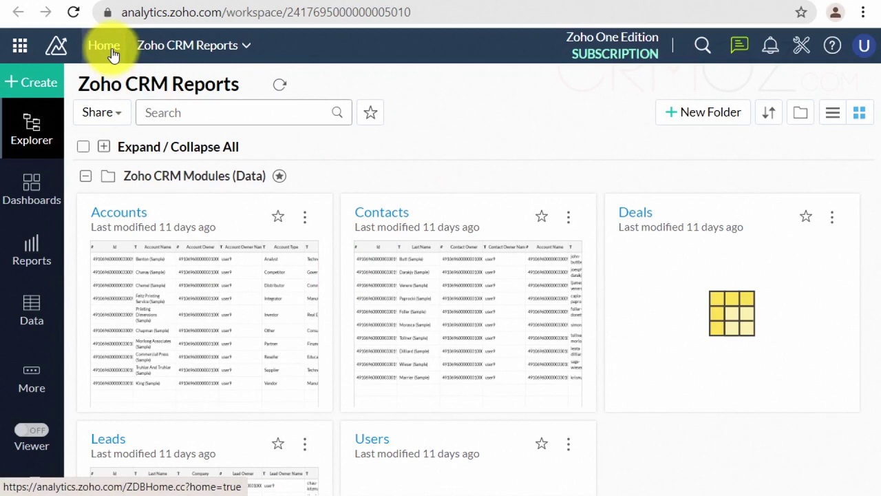
Step: Switch from the Zoho CRM Reports workspace to demo9crmoz_projects
{"action": "left_click", "coordinate": [248, 48]}
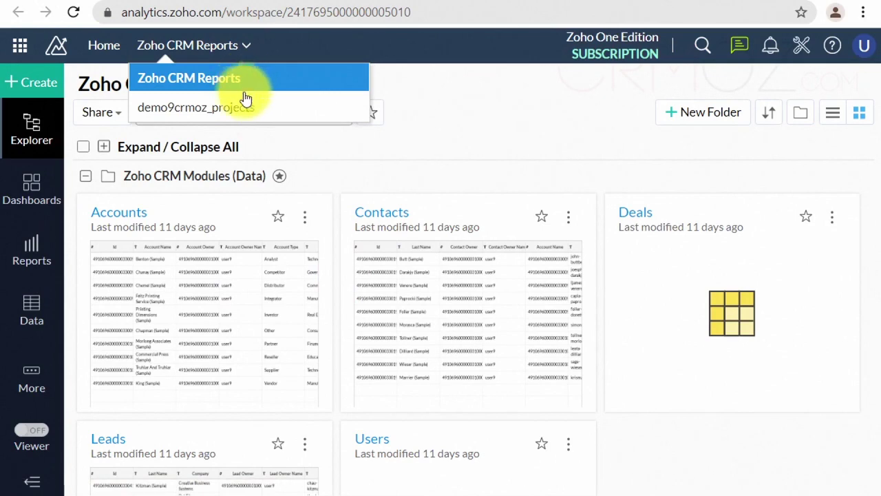
{"action": "left_click", "coordinate": [245, 117]}
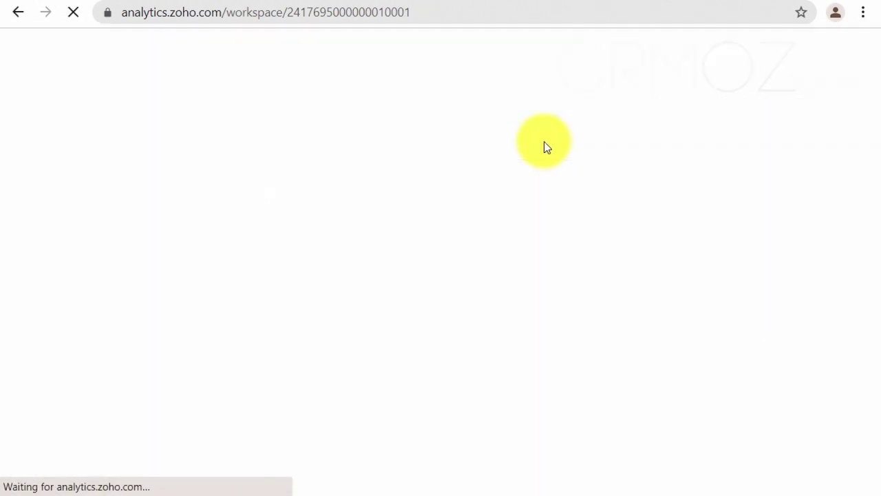
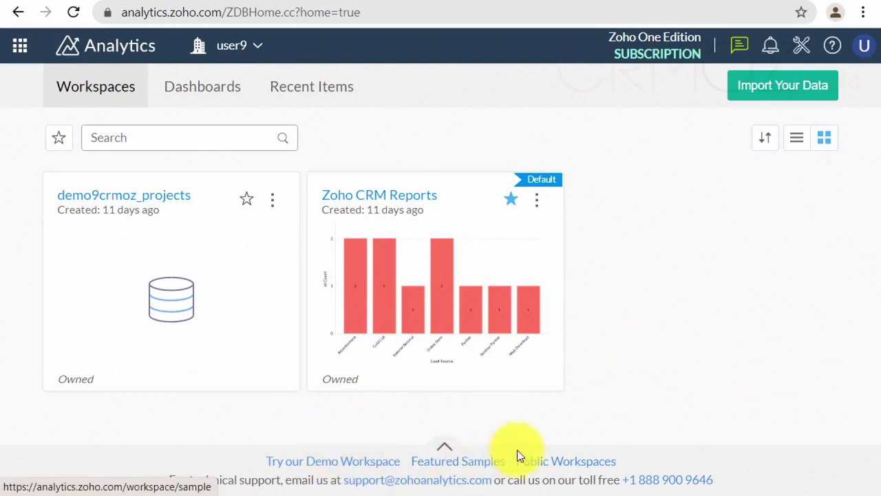
Step: Open the Featured Samples Gallery and browse all sample workspaces down to NBA Game Results
{"action": "left_click", "coordinate": [449, 468]}
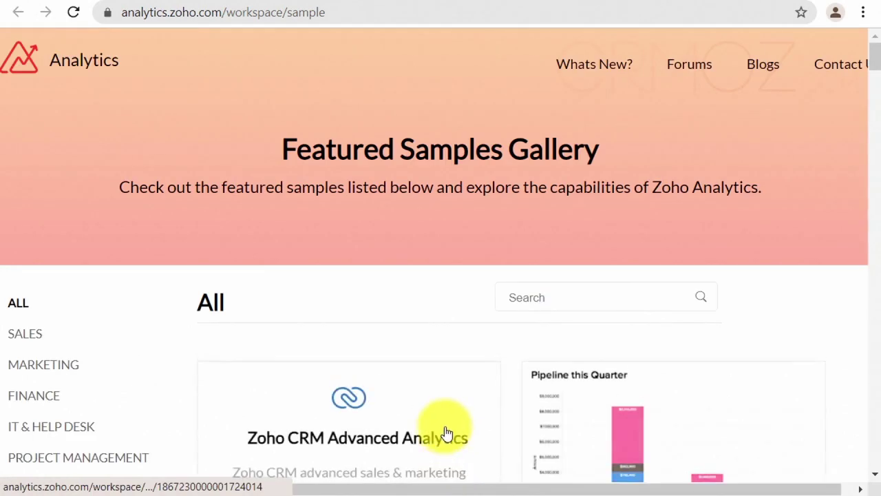
{"action": "scroll", "coordinate": [430, 338], "scroll_direction": "down", "scroll_amount": 1}
{"action": "scroll", "coordinate": [429, 352], "scroll_direction": "down", "scroll_amount": 2}
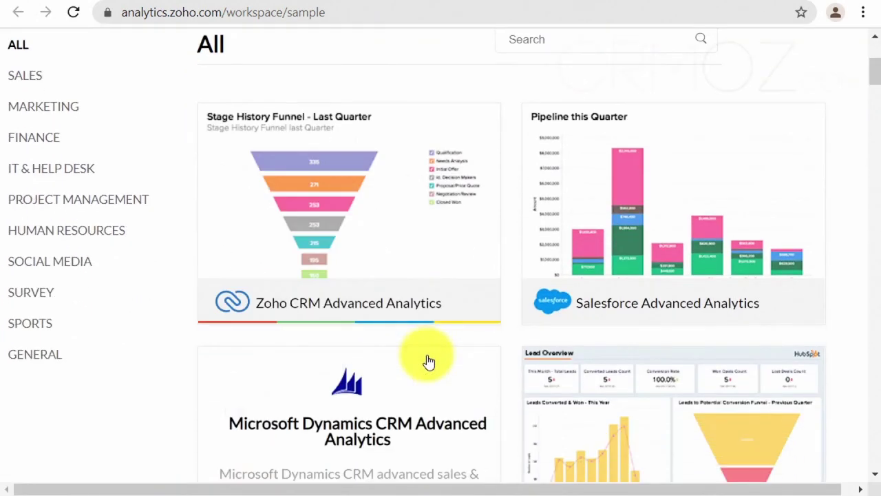
{"action": "scroll", "coordinate": [429, 361], "scroll_direction": "down", "scroll_amount": 4}
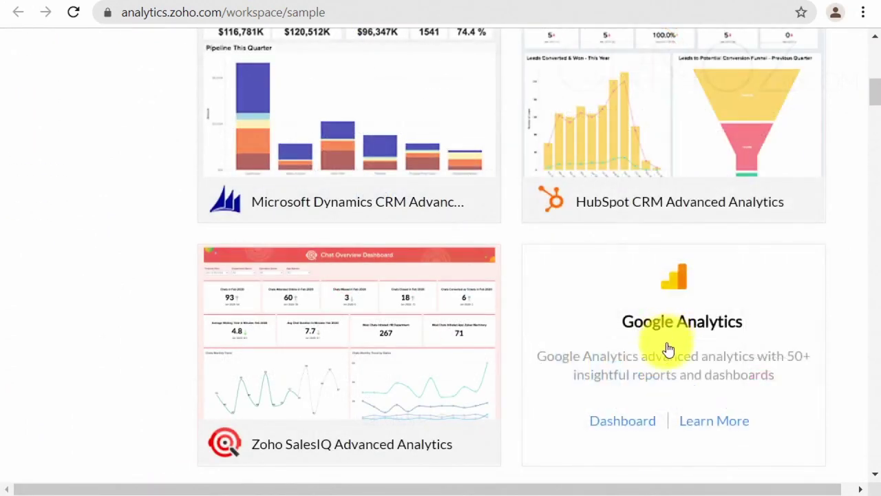
{"action": "scroll", "coordinate": [504, 422], "scroll_direction": "down", "scroll_amount": 2}
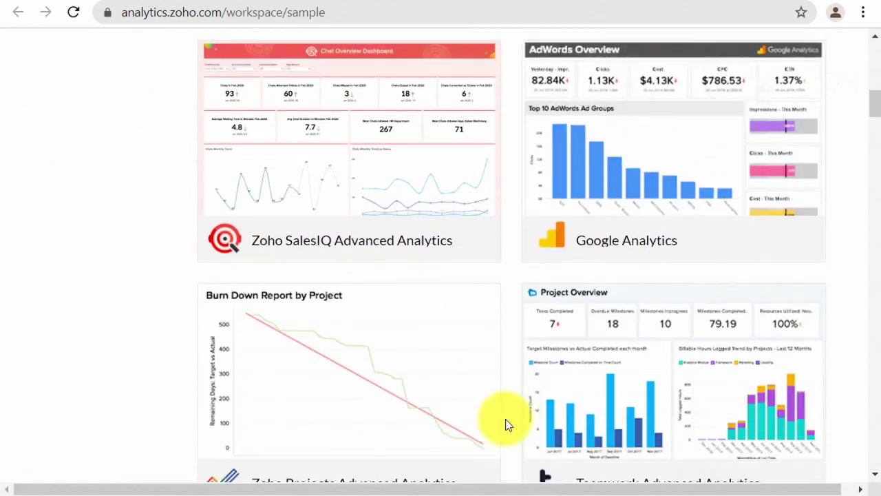
{"action": "scroll", "coordinate": [506, 425], "scroll_direction": "down", "scroll_amount": 3}
{"action": "scroll", "coordinate": [505, 425], "scroll_direction": "down", "scroll_amount": 8}
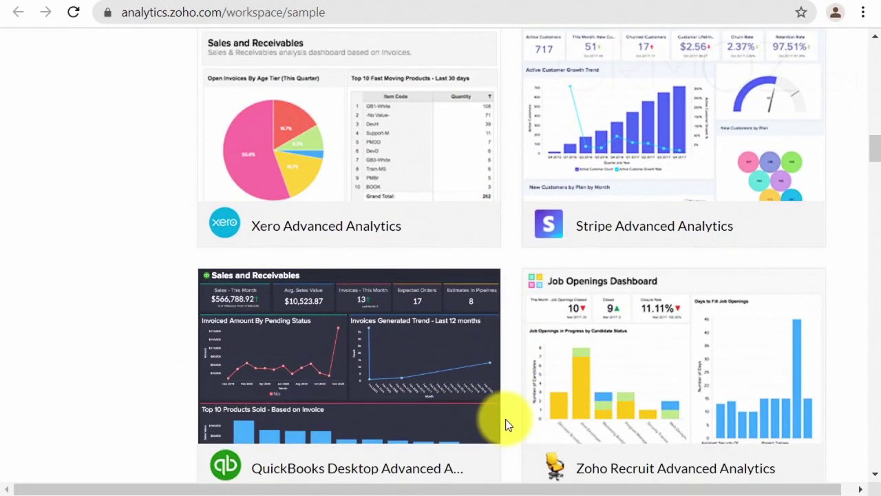
{"action": "scroll", "coordinate": [506, 419], "scroll_direction": "down", "scroll_amount": 6}
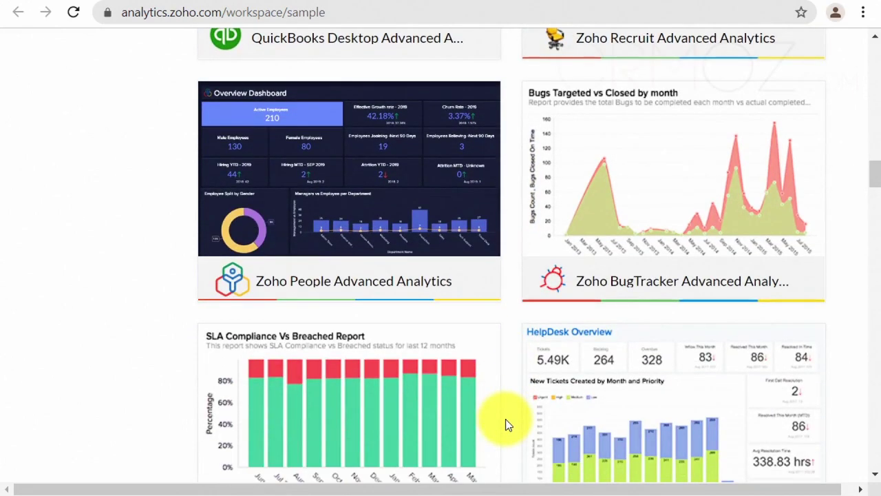
{"action": "scroll", "coordinate": [506, 425], "scroll_direction": "down", "scroll_amount": 5}
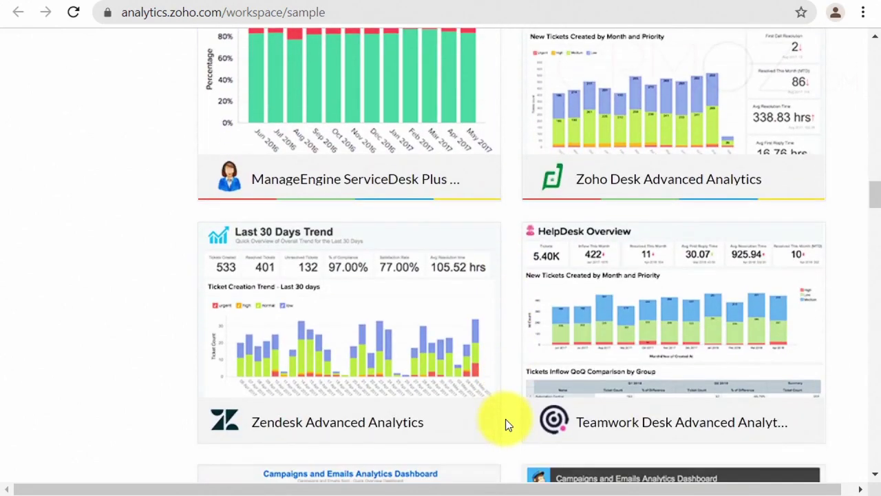
{"action": "scroll", "coordinate": [506, 418], "scroll_direction": "down", "scroll_amount": 6}
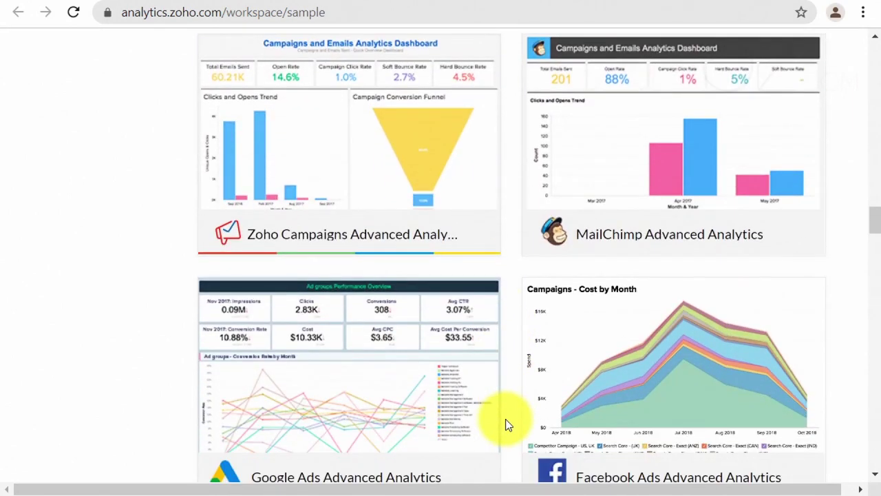
{"action": "scroll", "coordinate": [505, 418], "scroll_direction": "down", "scroll_amount": 7}
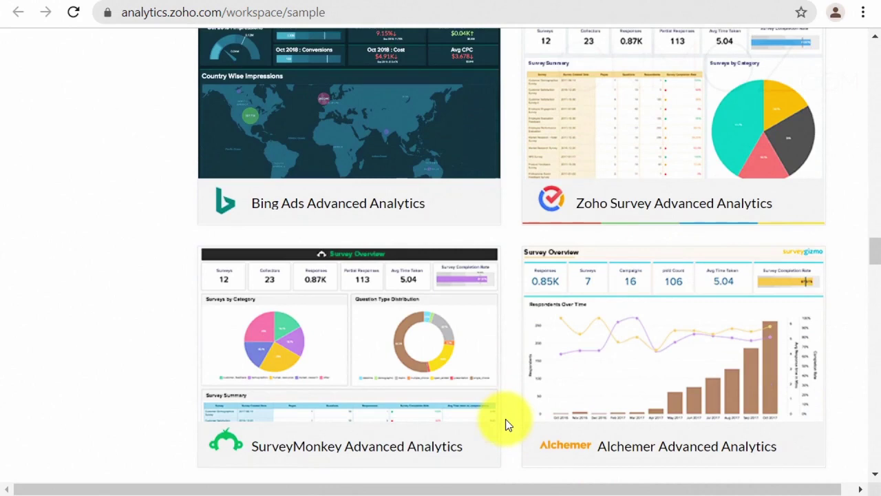
{"action": "scroll", "coordinate": [505, 419], "scroll_direction": "down", "scroll_amount": 7}
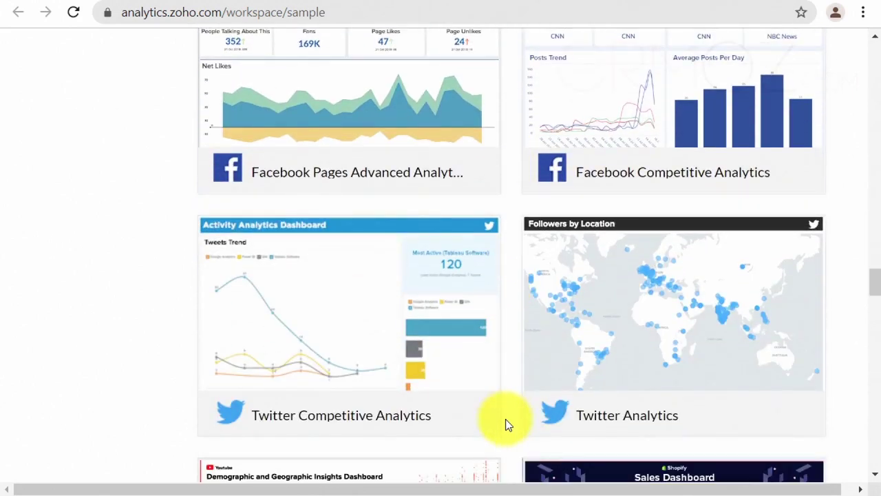
{"action": "scroll", "coordinate": [506, 419], "scroll_direction": "down", "scroll_amount": 7}
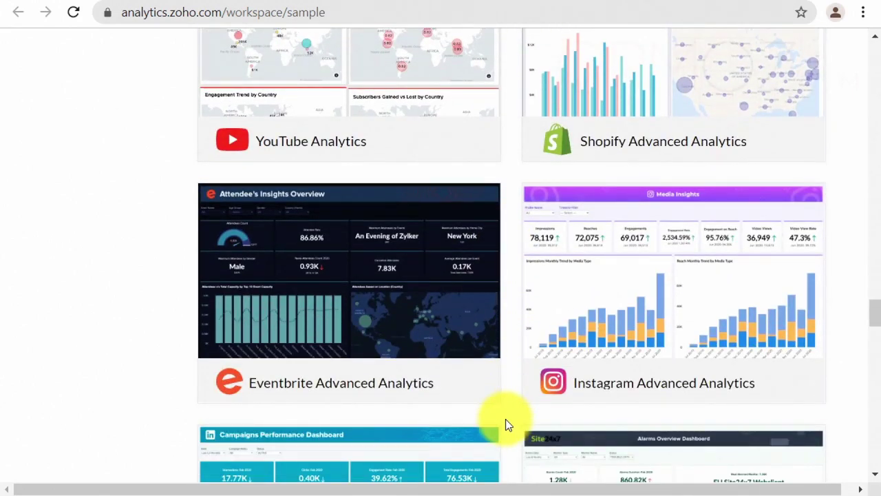
{"action": "scroll", "coordinate": [506, 418], "scroll_direction": "down", "scroll_amount": 6}
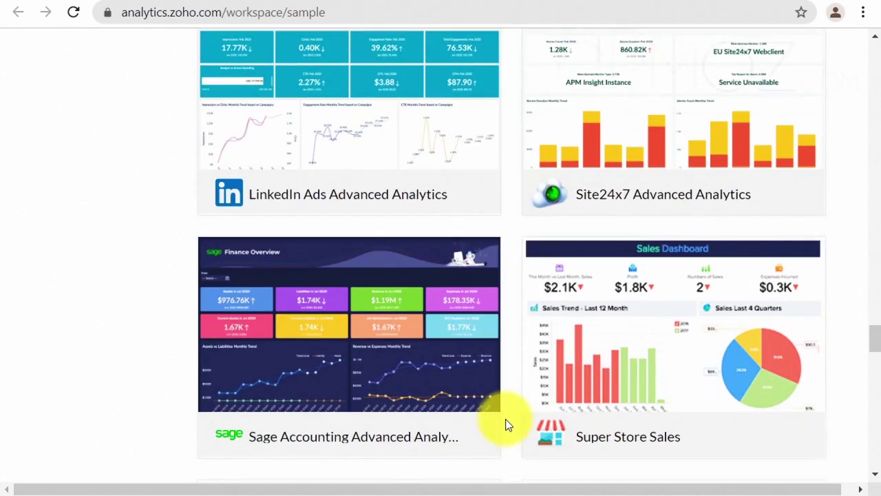
{"action": "scroll", "coordinate": [505, 419], "scroll_direction": "down", "scroll_amount": 6}
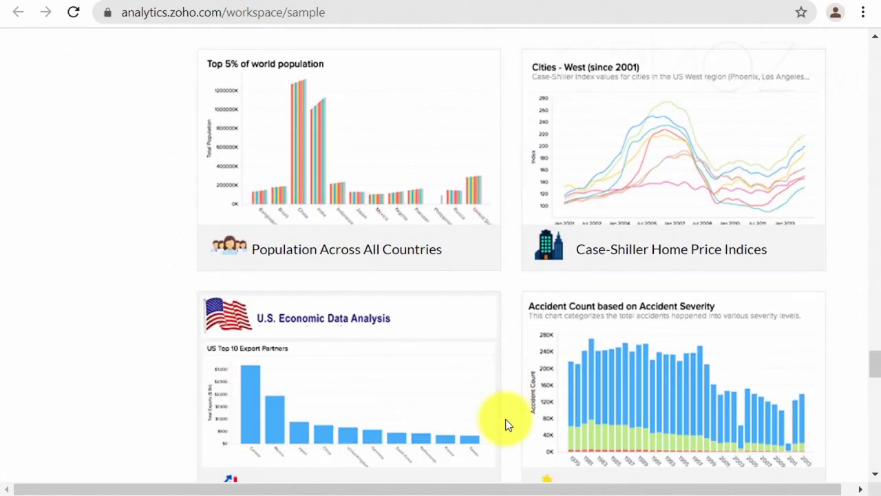
{"action": "scroll", "coordinate": [506, 419], "scroll_direction": "down", "scroll_amount": 7}
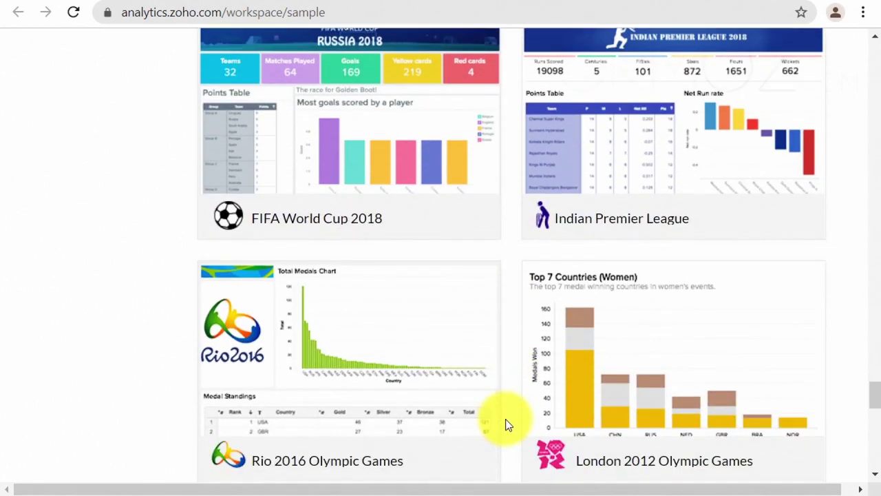
{"action": "scroll", "coordinate": [506, 419], "scroll_direction": "down", "scroll_amount": 7}
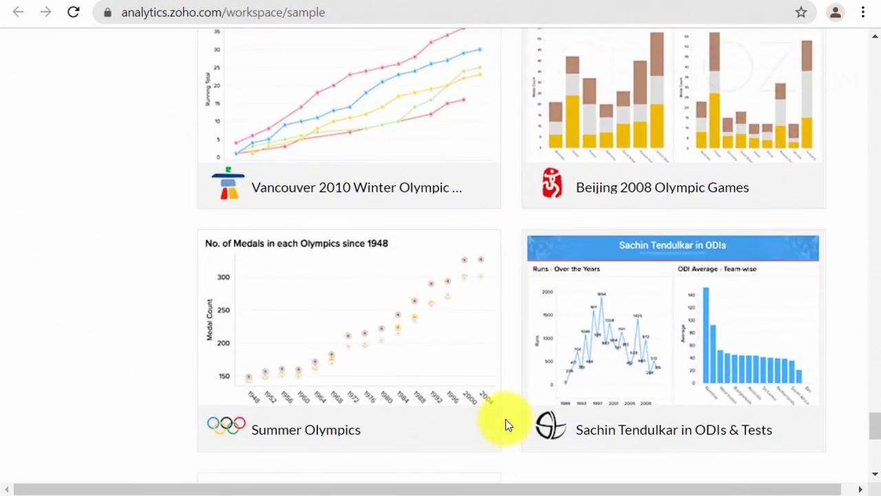
{"action": "scroll", "coordinate": [506, 418], "scroll_direction": "down", "scroll_amount": 6}
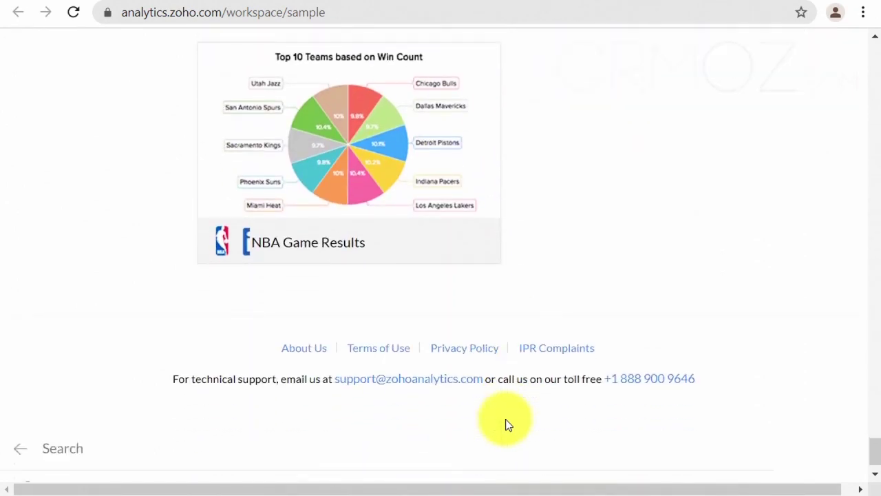
Step: Open the NBA Game Results sample and copy its workspace with data under the name NBA Game Results-Copy
{"action": "scroll", "coordinate": [471, 360], "scroll_direction": "up", "scroll_amount": 1}
{"action": "left_click", "coordinate": [360, 244]}
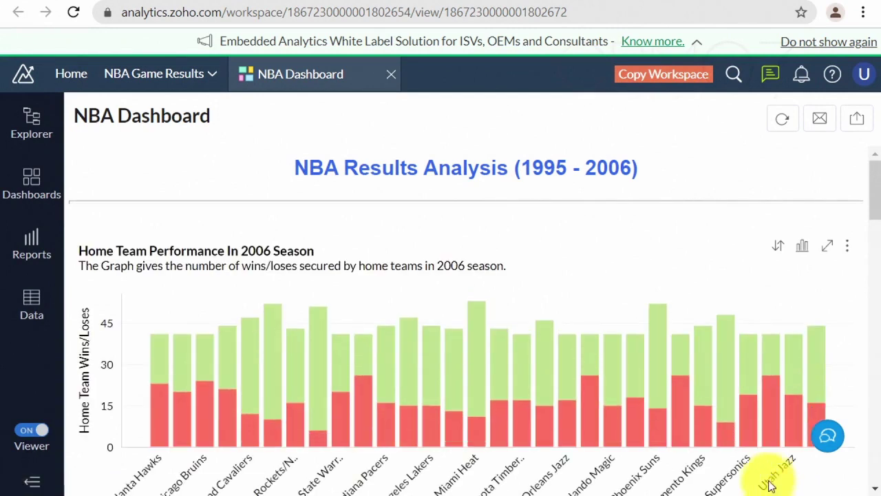
{"action": "left_click", "coordinate": [660, 77]}
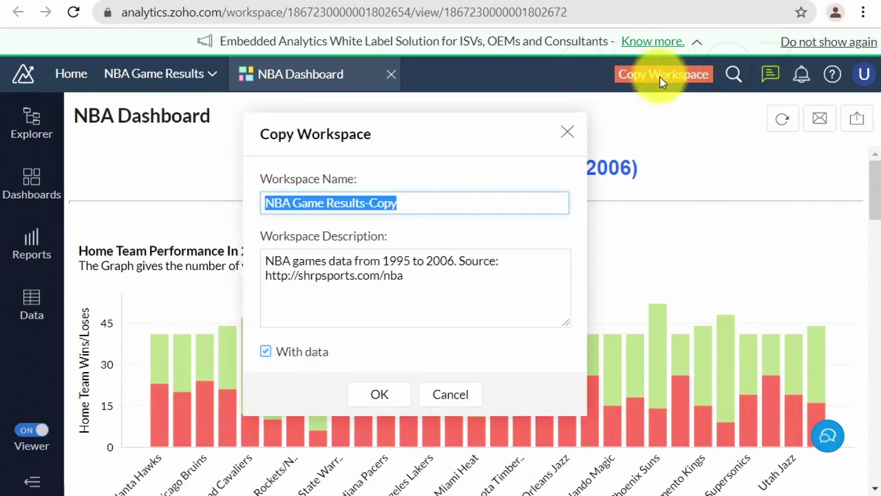
{"action": "left_click", "coordinate": [393, 399]}
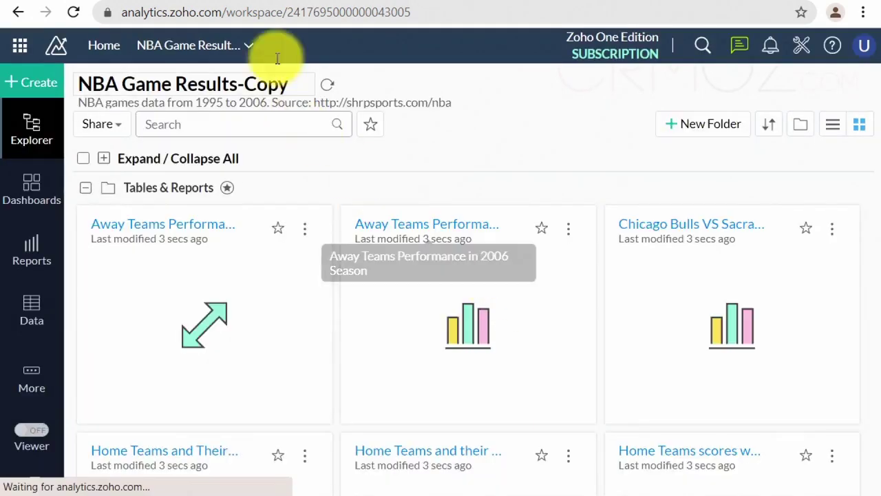
Step: Check the list of available workspaces for the NBA copy and go to the home page
{"action": "left_click", "coordinate": [249, 50]}
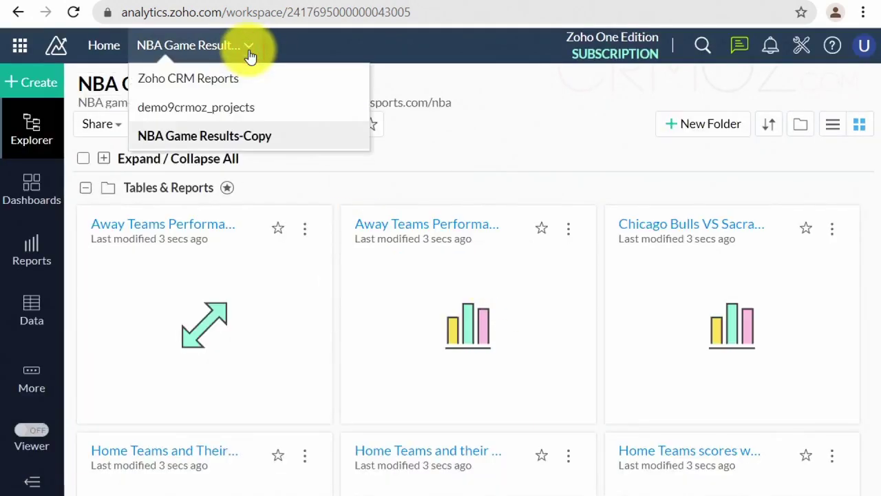
{"action": "left_click", "coordinate": [103, 45]}
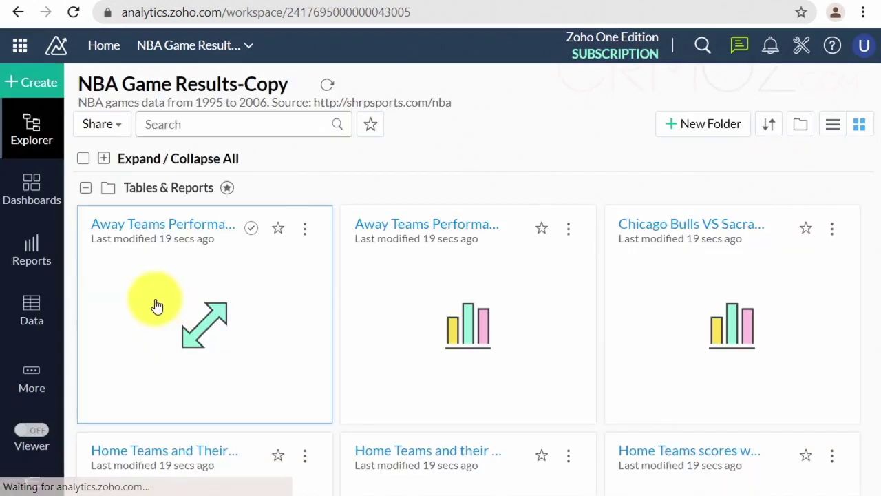
Step: Open the NBA Dashboard of the NBA Game Results-Copy workspace and review its charts down to the win count pie chart
{"action": "left_click", "coordinate": [33, 193]}
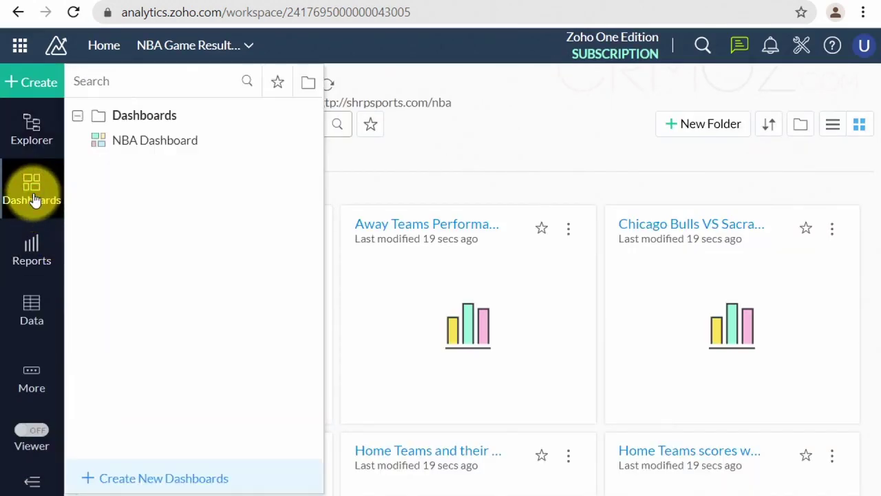
{"action": "left_click", "coordinate": [155, 140]}
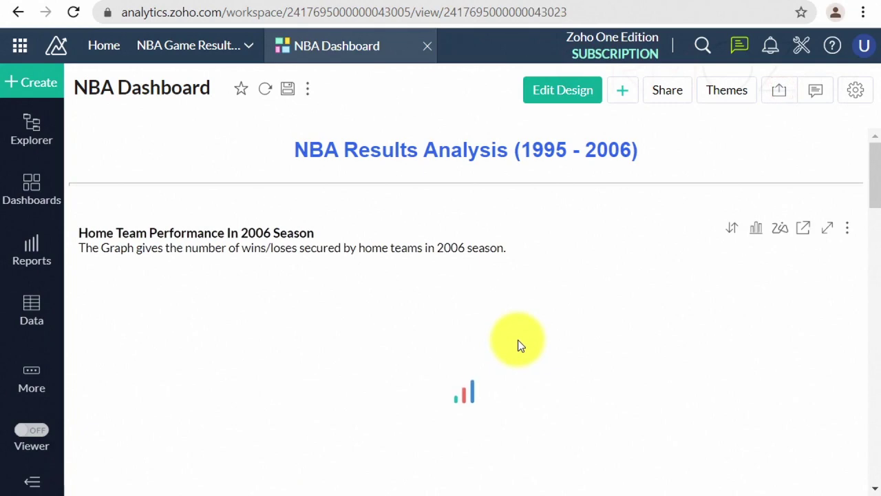
{"action": "scroll", "coordinate": [518, 344], "scroll_direction": "down", "scroll_amount": 5}
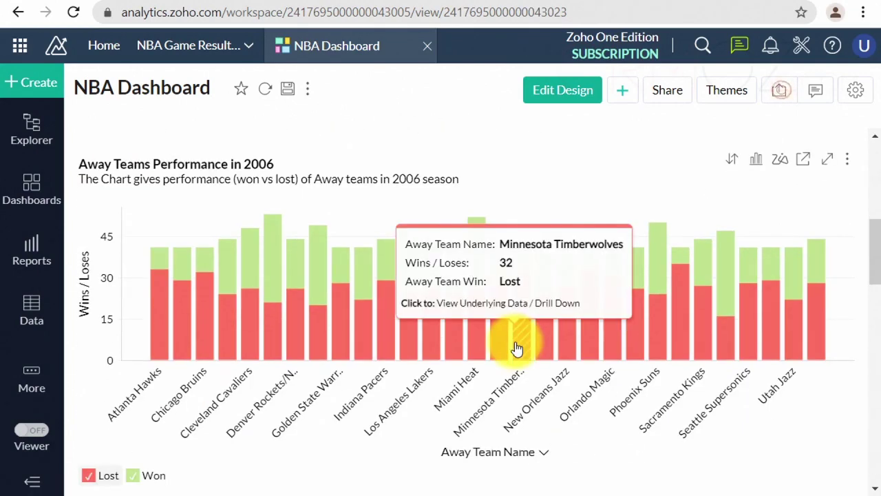
{"action": "scroll", "coordinate": [516, 349], "scroll_direction": "down", "scroll_amount": 5}
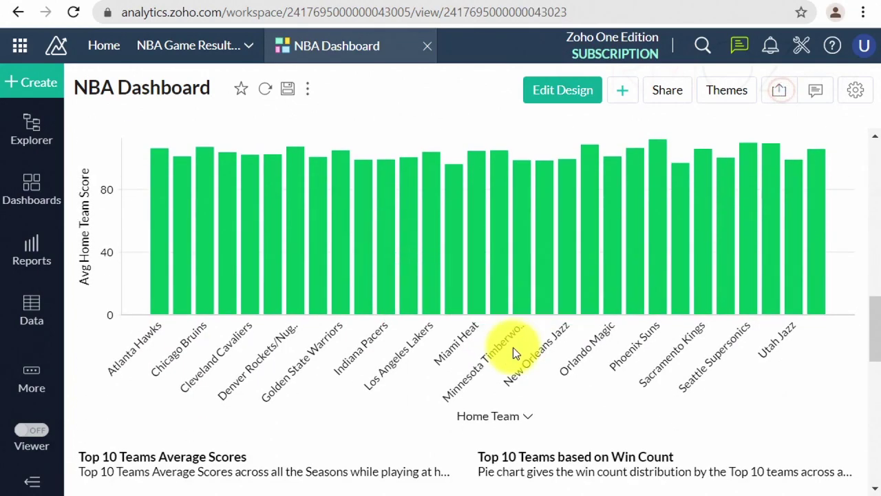
{"action": "scroll", "coordinate": [513, 347], "scroll_direction": "down", "scroll_amount": 5}
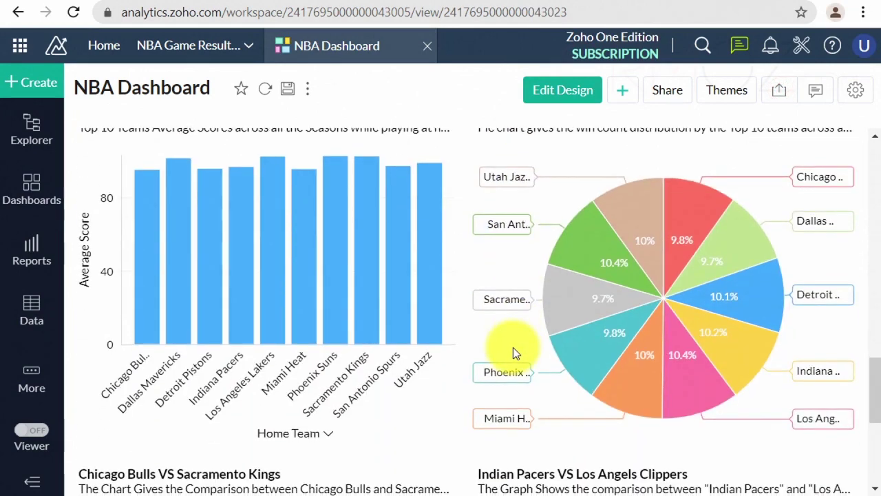
Step: Drill down into the Sacramento Kings slice of the win count pie chart by Away Team and review the dashboard's remaining charts
{"action": "mouse_move", "coordinate": [571, 316]}
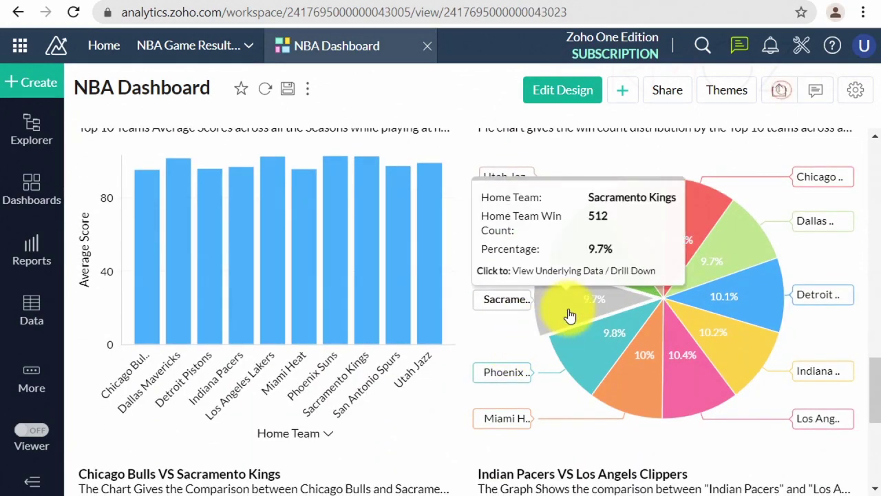
{"action": "left_click", "coordinate": [570, 316]}
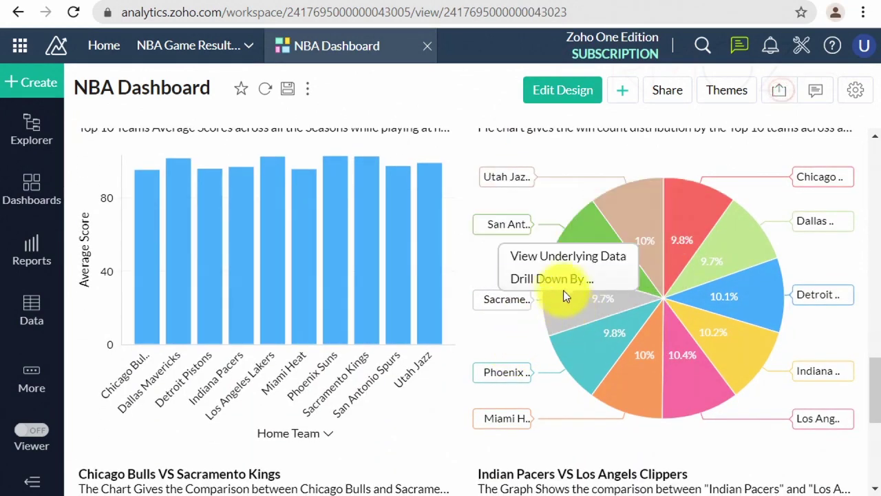
{"action": "left_click", "coordinate": [562, 280]}
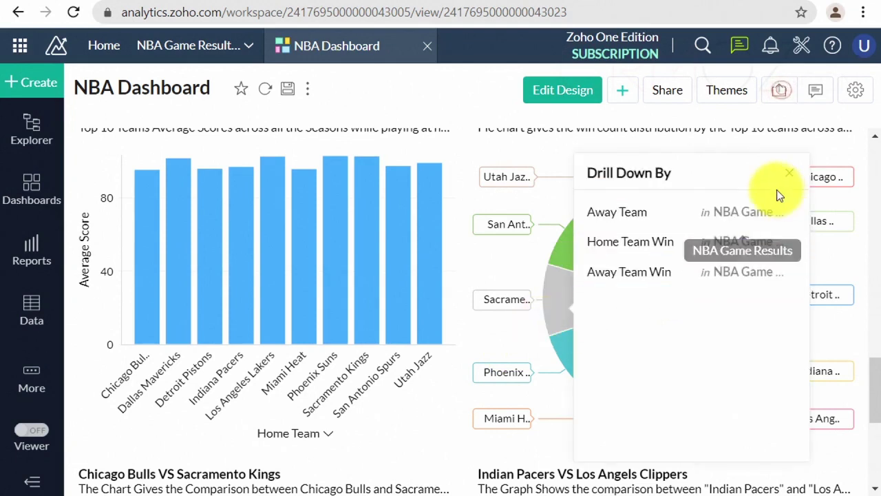
{"action": "left_click", "coordinate": [764, 212]}
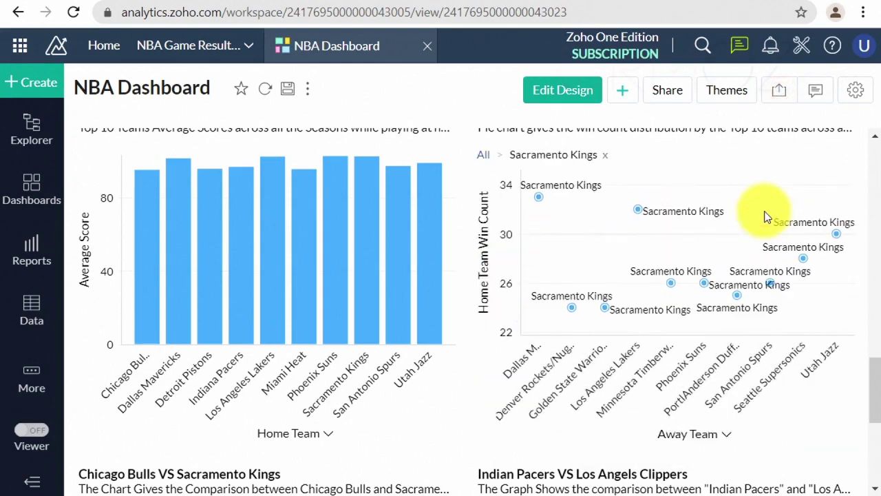
{"action": "scroll", "coordinate": [747, 261], "scroll_direction": "down", "scroll_amount": 5}
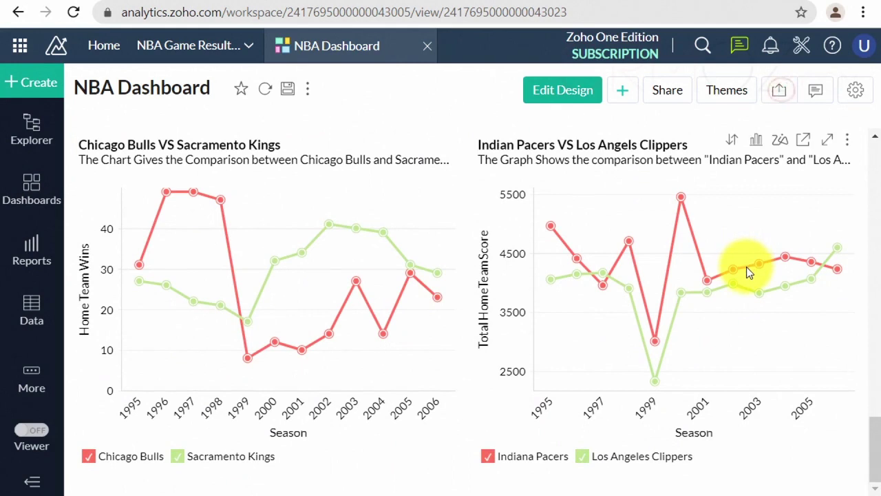
Step: Return to the home page, open the Super Store Sales demo workspace and bring up its Sales Dashboard
{"action": "left_click", "coordinate": [191, 49]}
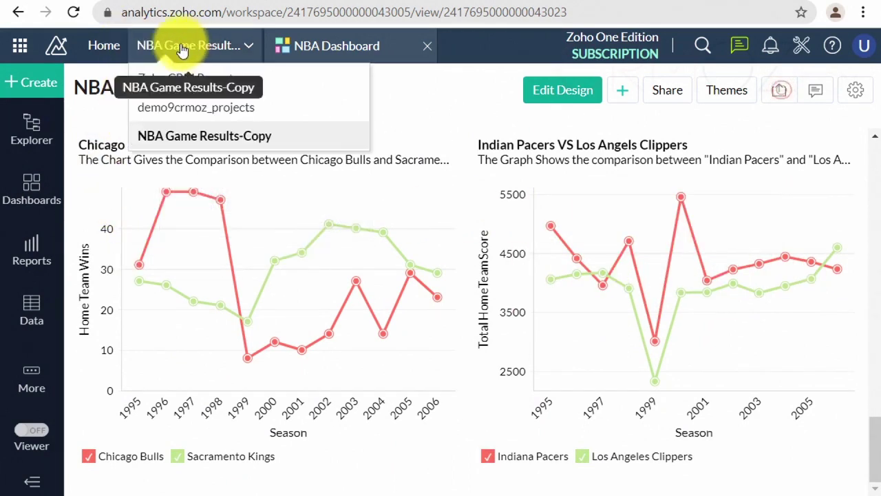
{"action": "left_click", "coordinate": [95, 43]}
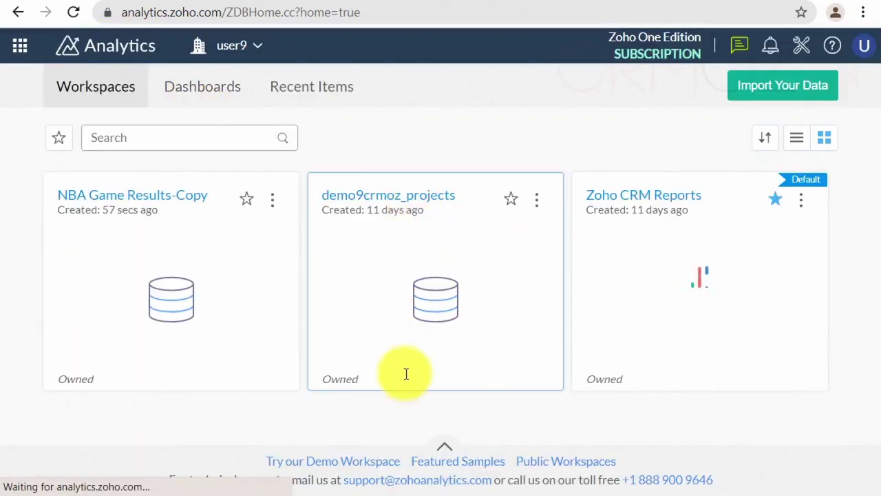
{"action": "left_click", "coordinate": [350, 465]}
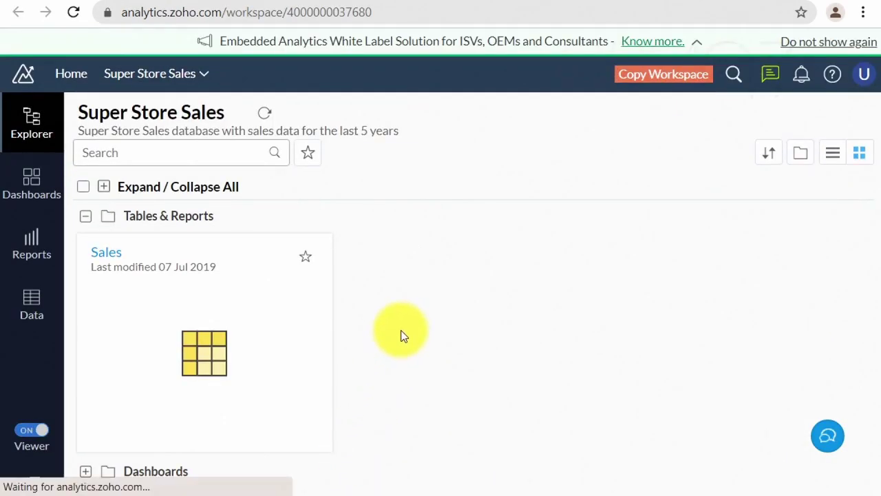
{"action": "scroll", "coordinate": [401, 330], "scroll_direction": "down", "scroll_amount": 1}
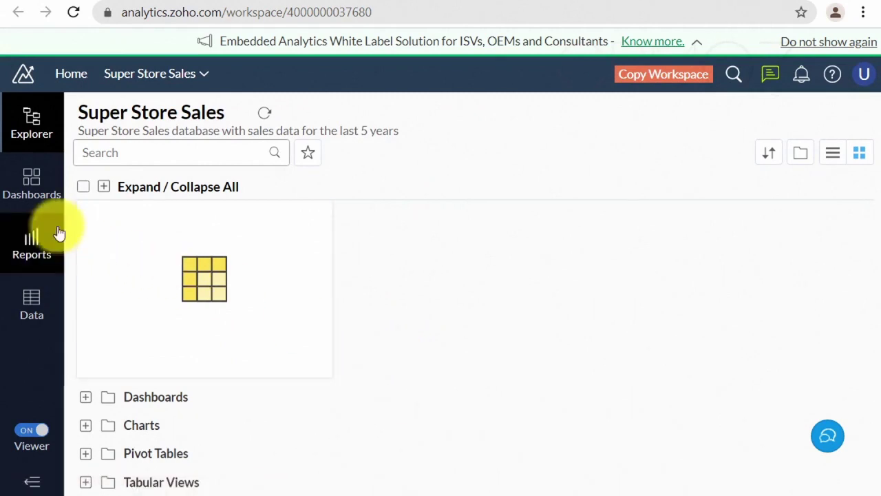
{"action": "left_click", "coordinate": [35, 196]}
{"action": "left_click", "coordinate": [134, 170]}
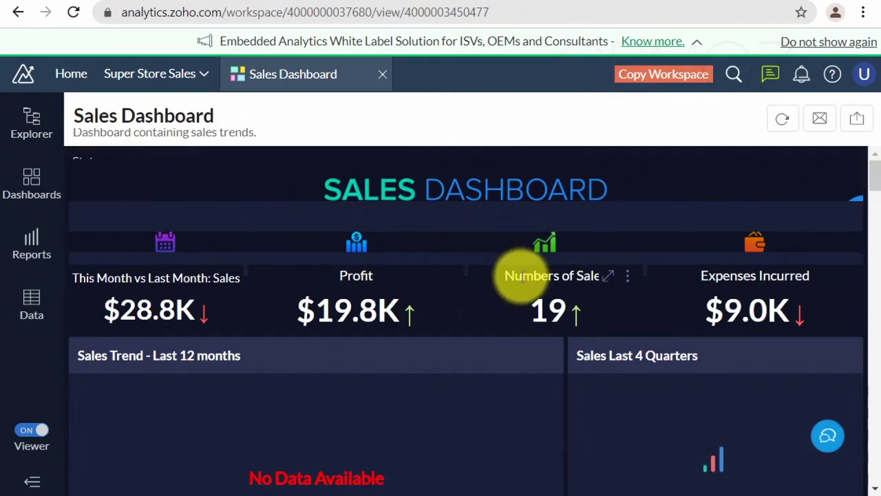
Step: Review all charts and tables of the Sales Dashboard down to the Store Location map and back to its heading
{"action": "key", "text": "ctrl+minus"}
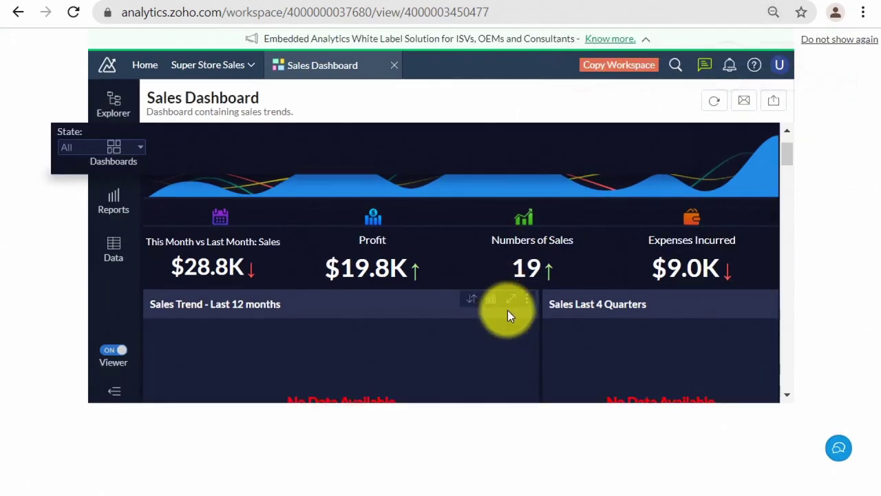
{"action": "scroll", "coordinate": [507, 310], "scroll_direction": "down", "scroll_amount": 5}
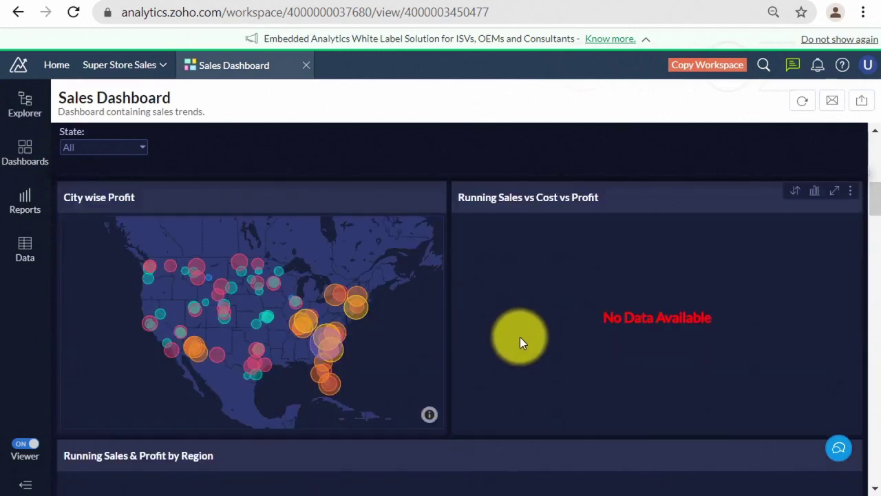
{"action": "scroll", "coordinate": [527, 347], "scroll_direction": "down", "scroll_amount": 5}
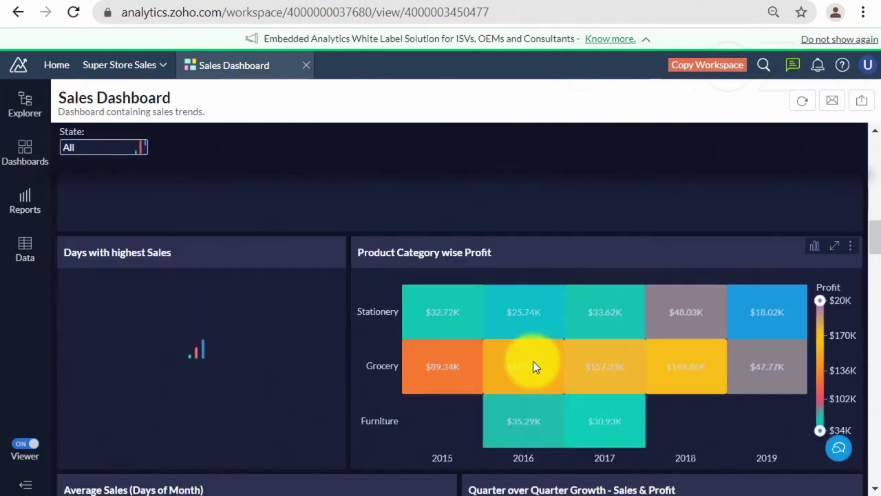
{"action": "scroll", "coordinate": [533, 361], "scroll_direction": "down", "scroll_amount": 3}
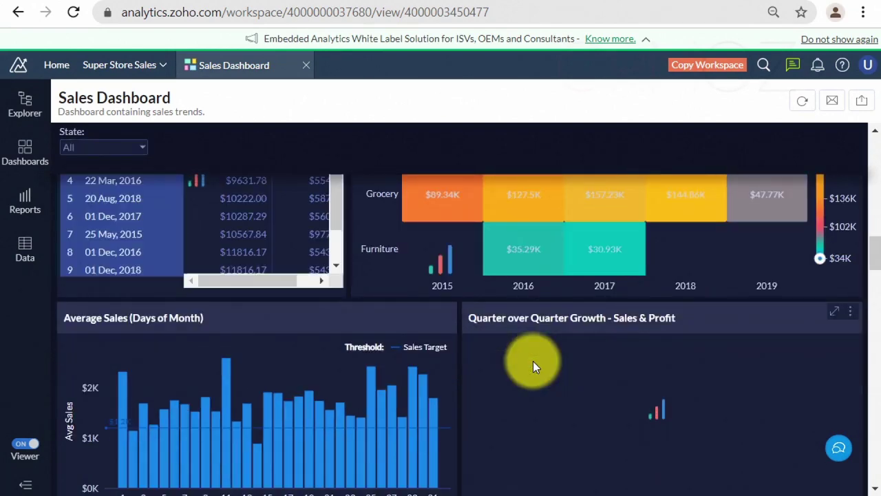
{"action": "scroll", "coordinate": [533, 361], "scroll_direction": "up", "scroll_amount": 4}
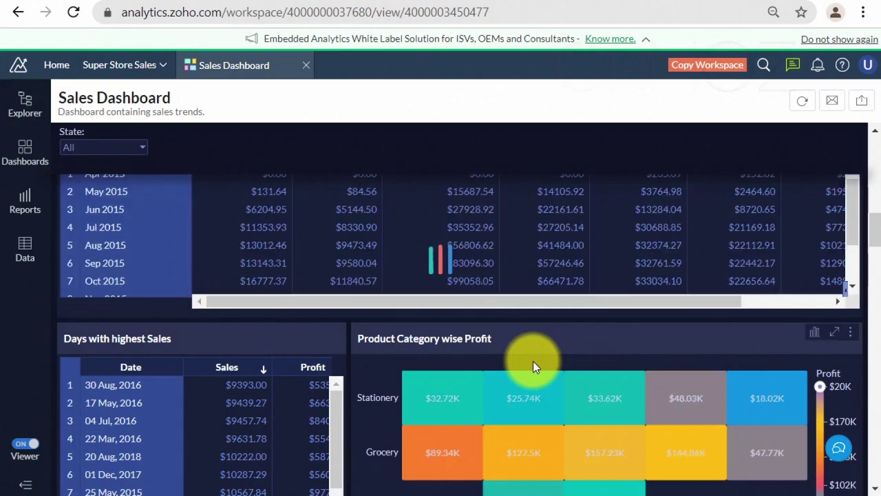
{"action": "scroll", "coordinate": [556, 391], "scroll_direction": "down", "scroll_amount": 5}
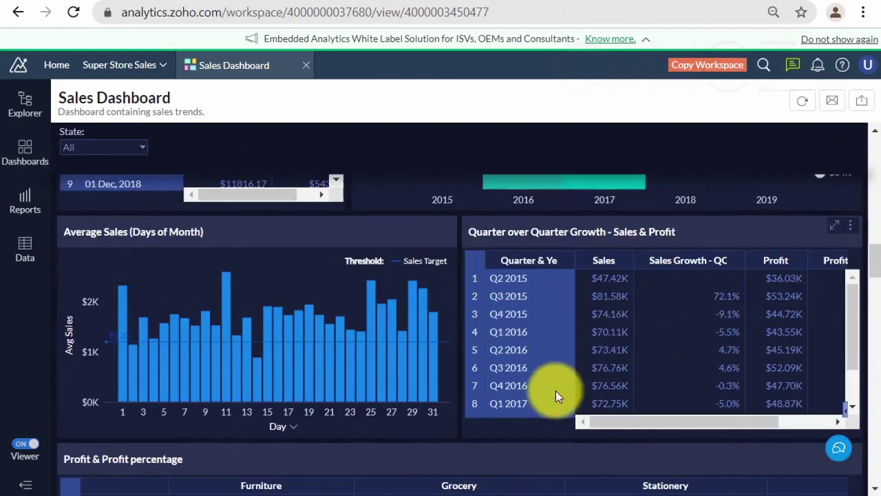
{"action": "scroll", "coordinate": [556, 391], "scroll_direction": "down", "scroll_amount": 10}
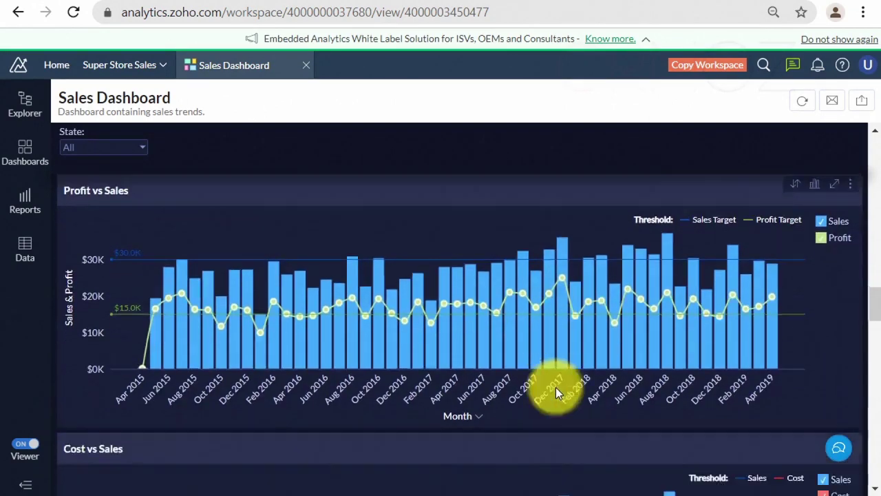
{"action": "scroll", "coordinate": [557, 390], "scroll_direction": "down", "scroll_amount": 10}
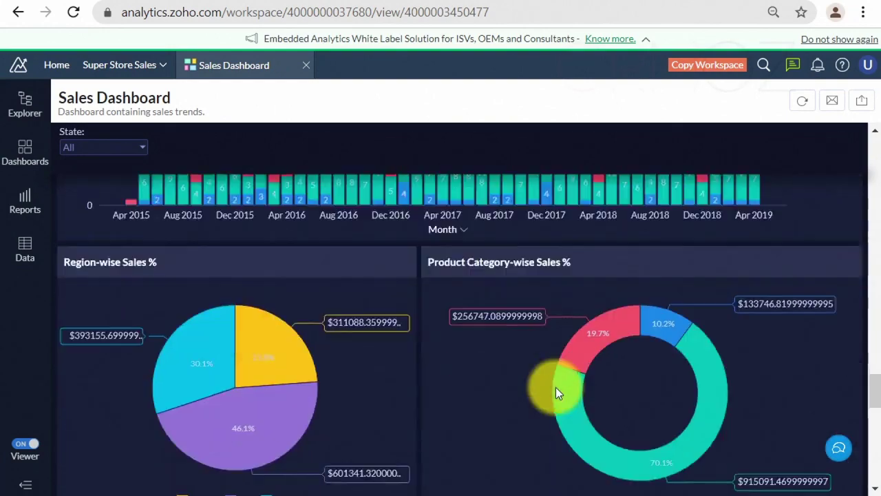
{"action": "scroll", "coordinate": [556, 387], "scroll_direction": "down", "scroll_amount": 10}
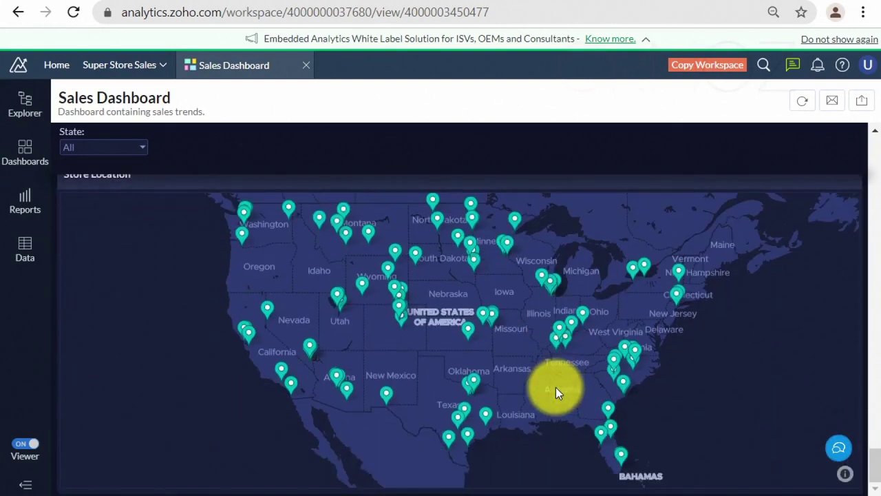
{"action": "scroll", "coordinate": [556, 391], "scroll_direction": "up", "scroll_amount": 15}
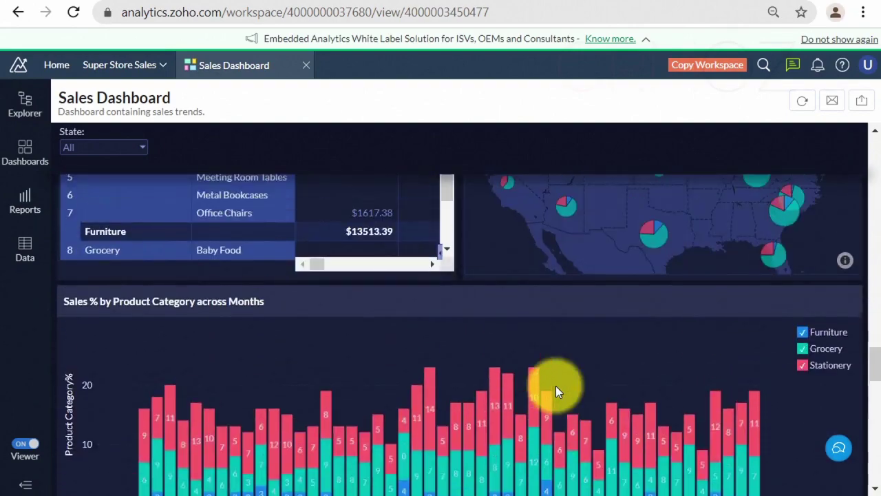
{"action": "scroll", "coordinate": [555, 386], "scroll_direction": "up", "scroll_amount": 15}
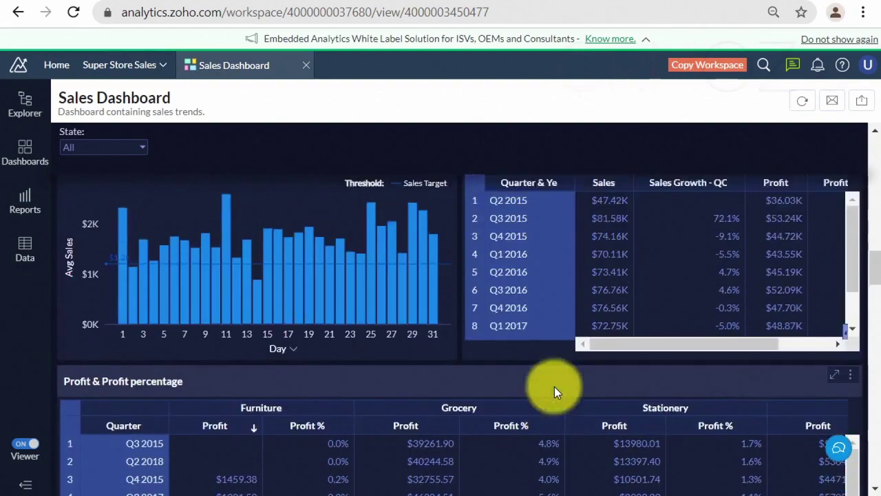
{"action": "scroll", "coordinate": [554, 387], "scroll_direction": "up", "scroll_amount": 10}
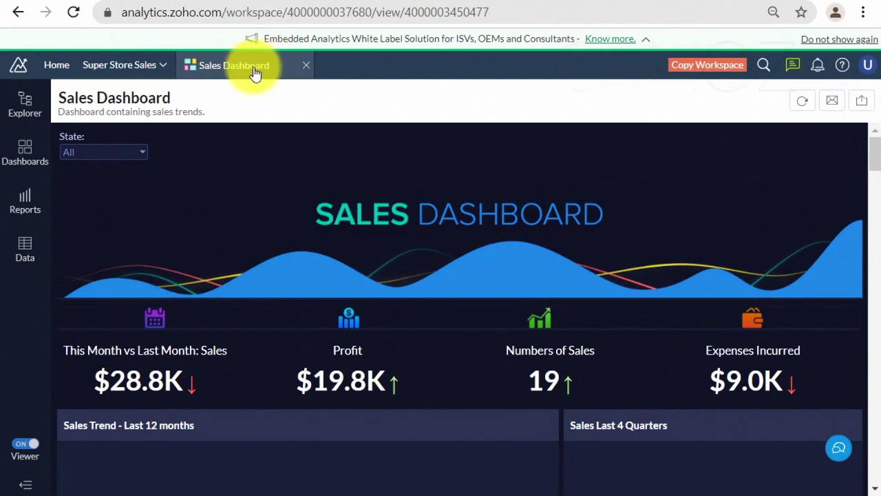
Step: Copy the Super Store Sales demo workspace with data under the name Super Store Sales-Copy
{"action": "left_click", "coordinate": [163, 65]}
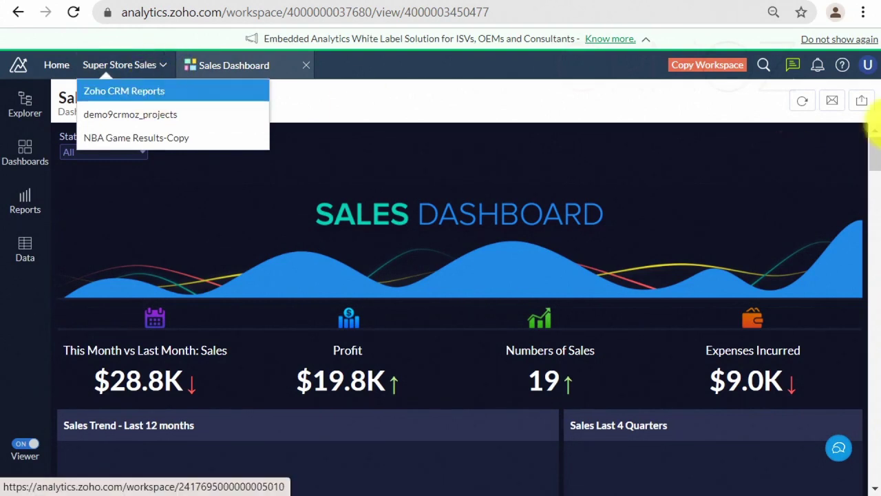
{"action": "left_click", "coordinate": [723, 68]}
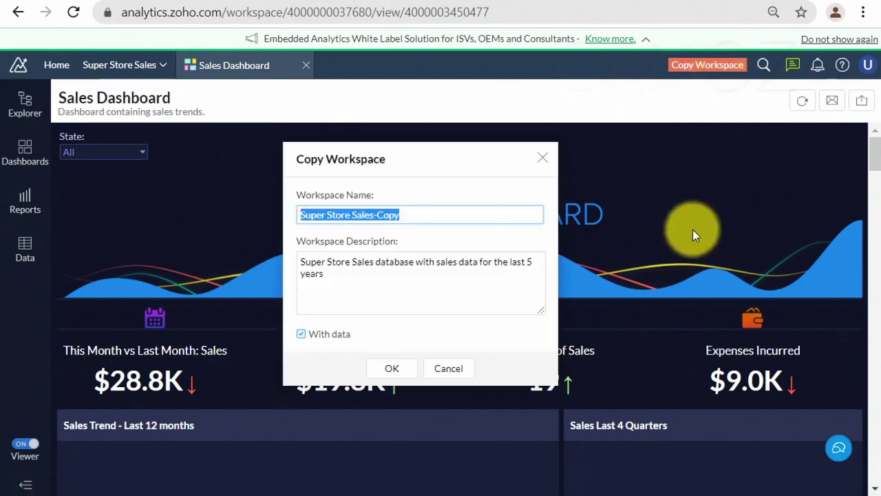
{"action": "left_click", "coordinate": [393, 370]}
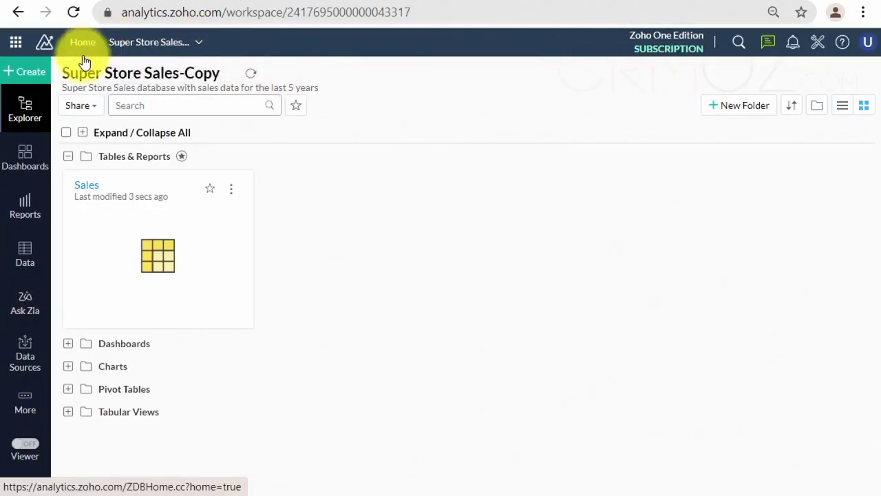
Step: Go back to the home page at 100% zoom and sort the workspaces by creation date in ascending order
{"action": "key", "text": "ctrl+plus"}
{"action": "key", "text": "ctrl+plus"}
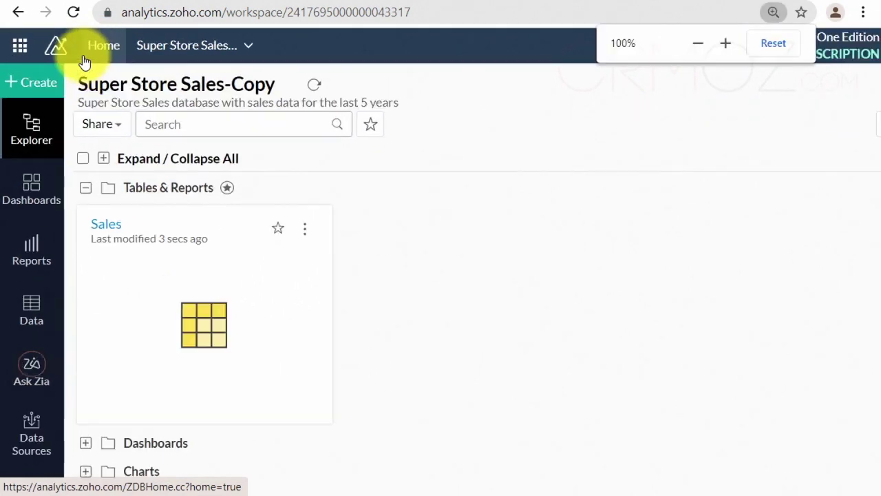
{"action": "left_click", "coordinate": [104, 47]}
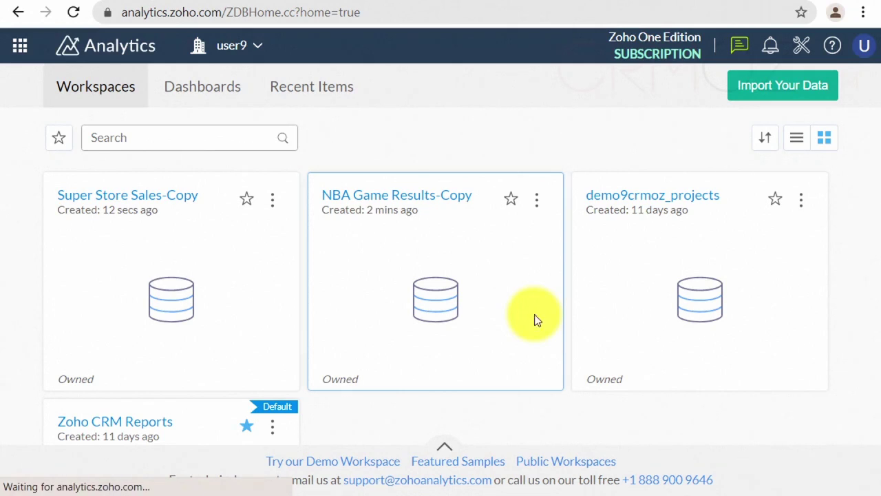
{"action": "scroll", "coordinate": [519, 288], "scroll_direction": "down", "scroll_amount": 1}
{"action": "scroll", "coordinate": [518, 288], "scroll_direction": "up", "scroll_amount": 1}
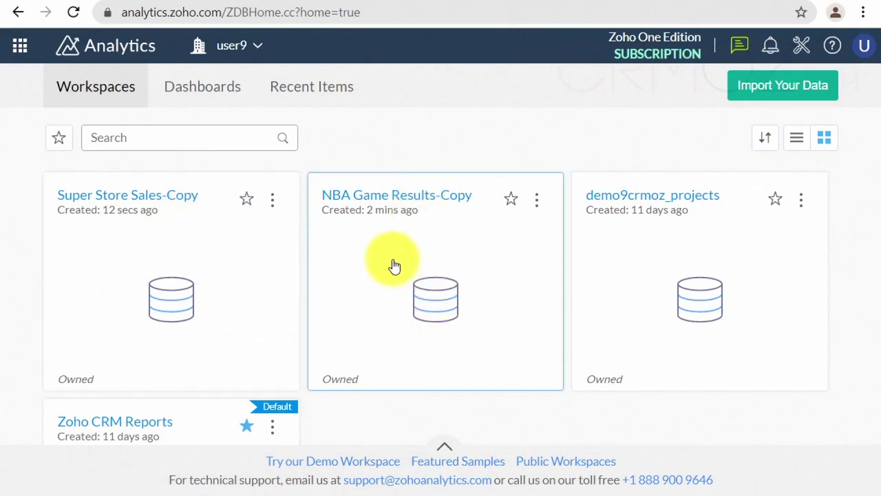
{"action": "scroll", "coordinate": [391, 258], "scroll_direction": "down", "scroll_amount": 2}
{"action": "scroll", "coordinate": [393, 256], "scroll_direction": "up", "scroll_amount": 2}
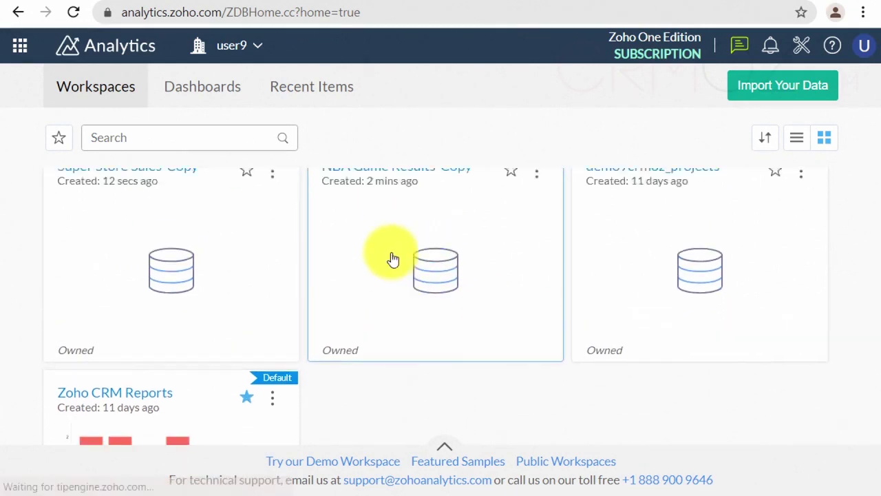
{"action": "left_click", "coordinate": [765, 148]}
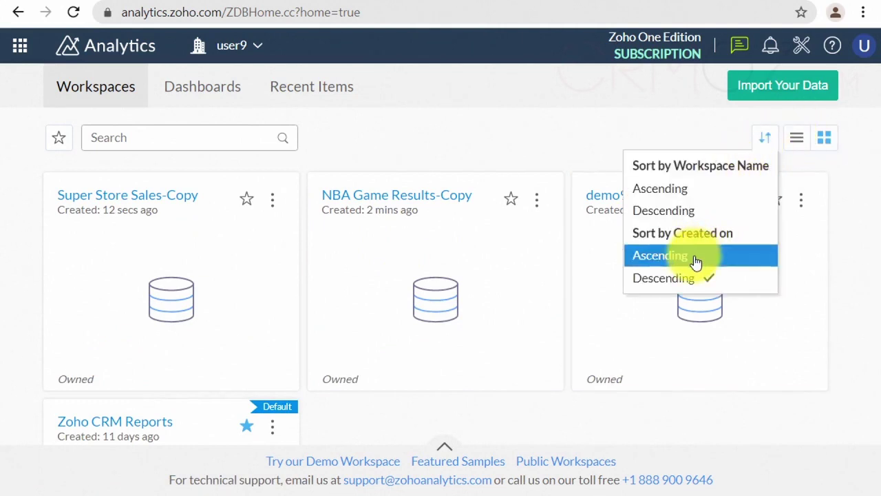
{"action": "left_click", "coordinate": [690, 256]}
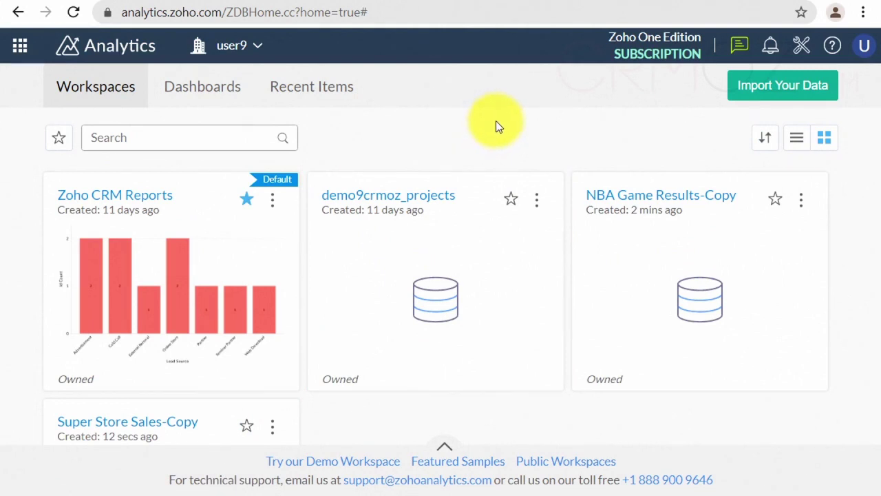
Step: View the At Your Service feedback form and close it without sending anything
{"action": "left_click", "coordinate": [739, 48]}
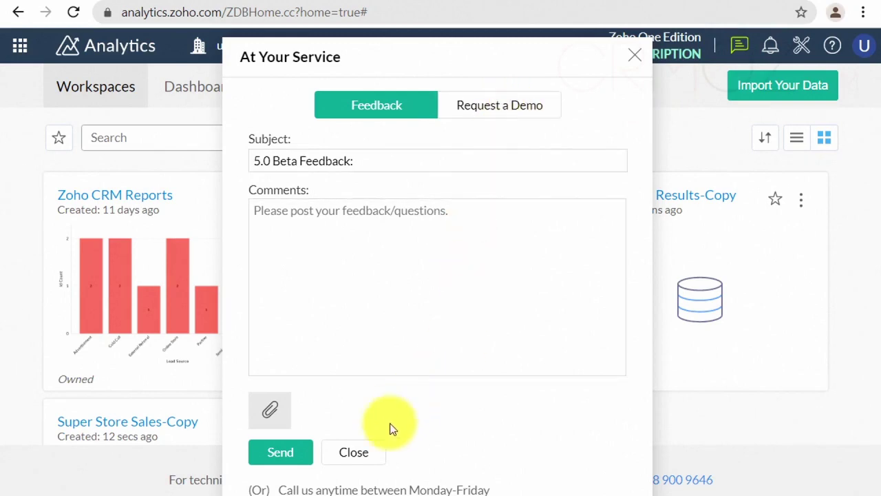
{"action": "left_click", "coordinate": [361, 454]}
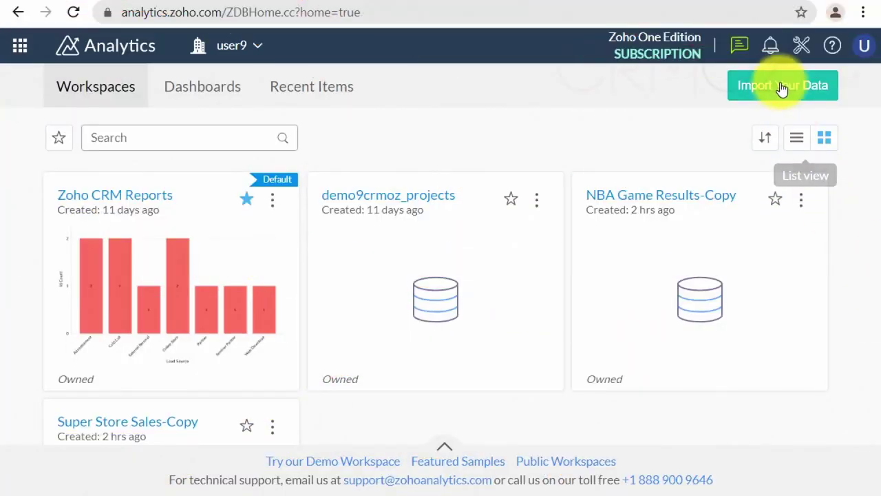
Step: Browse the data import sources, covering all sources and the Files & Feeds, Zoho Apps and Sales categories
{"action": "left_click", "coordinate": [782, 86]}
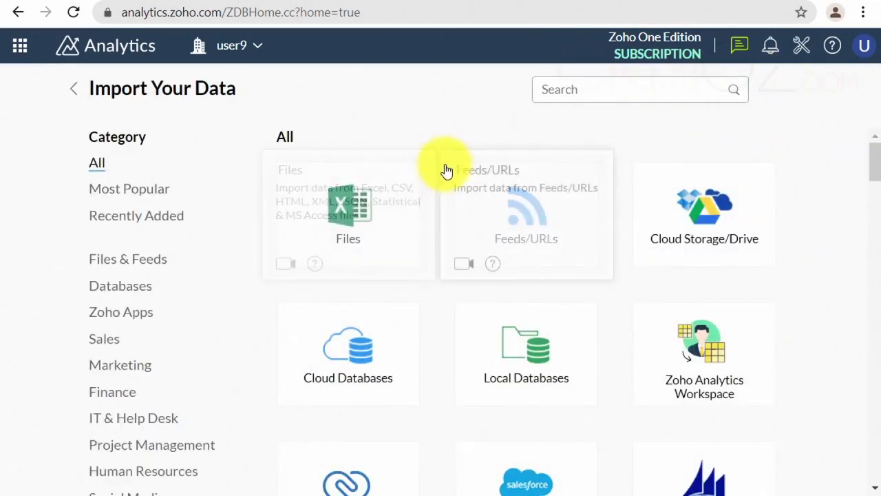
{"action": "scroll", "coordinate": [431, 190], "scroll_direction": "down", "scroll_amount": 5}
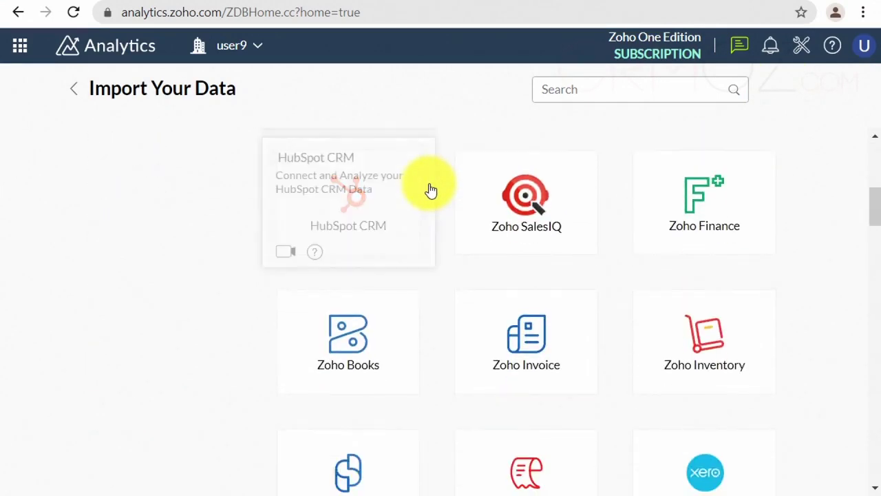
{"action": "scroll", "coordinate": [429, 189], "scroll_direction": "up", "scroll_amount": 5}
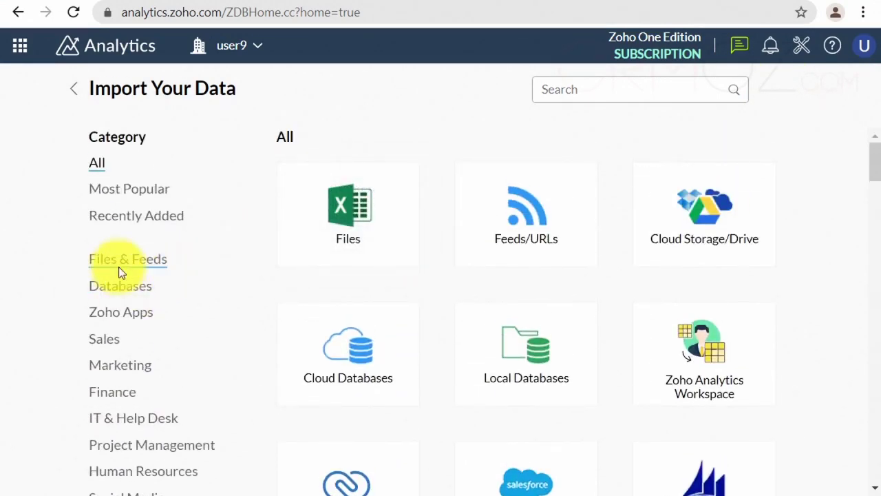
{"action": "left_click", "coordinate": [119, 267]}
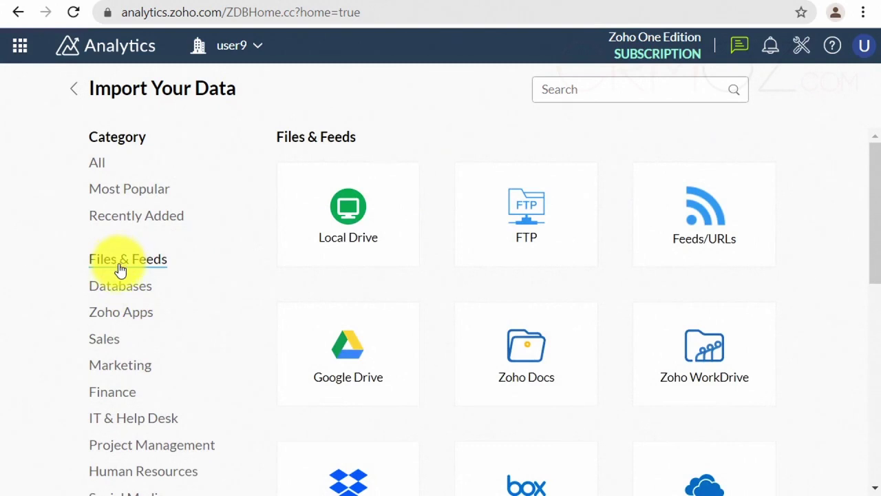
{"action": "left_click", "coordinate": [122, 321]}
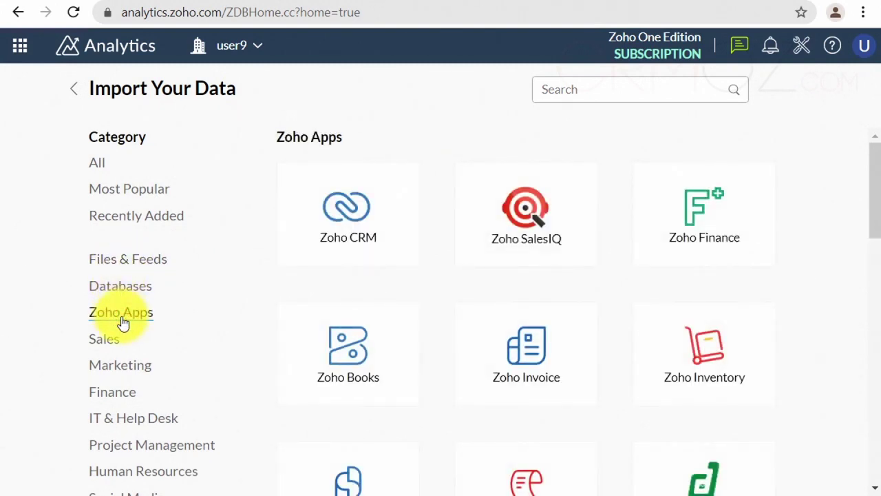
{"action": "left_click", "coordinate": [110, 351]}
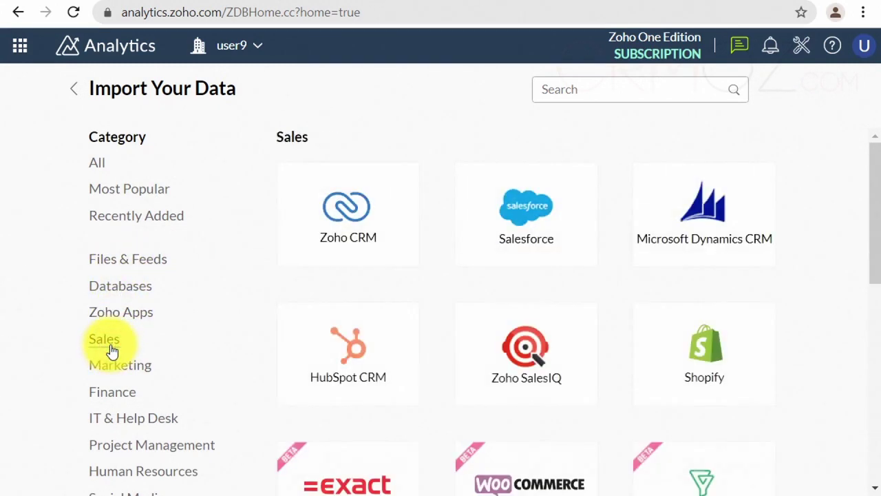
{"action": "left_click", "coordinate": [117, 260]}
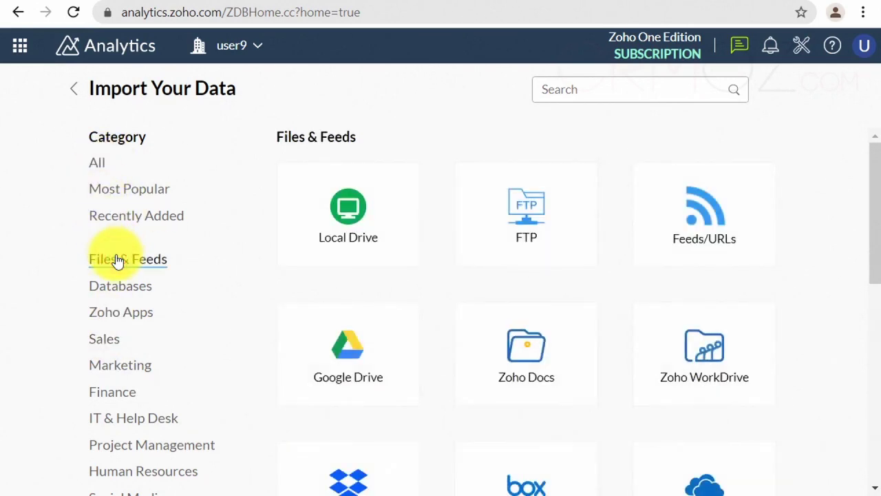
{"action": "scroll", "coordinate": [301, 230], "scroll_direction": "down", "scroll_amount": 5}
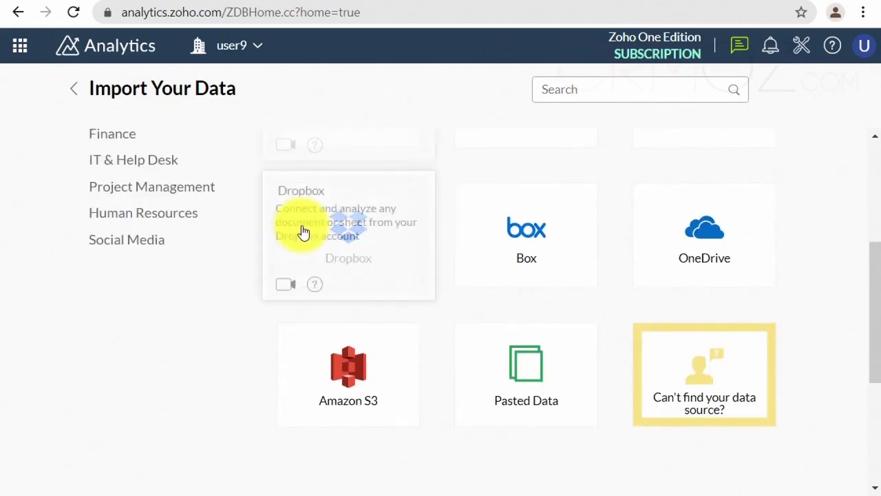
{"action": "scroll", "coordinate": [303, 233], "scroll_direction": "up", "scroll_amount": 3}
{"action": "scroll", "coordinate": [344, 199], "scroll_direction": "up", "scroll_amount": 2}
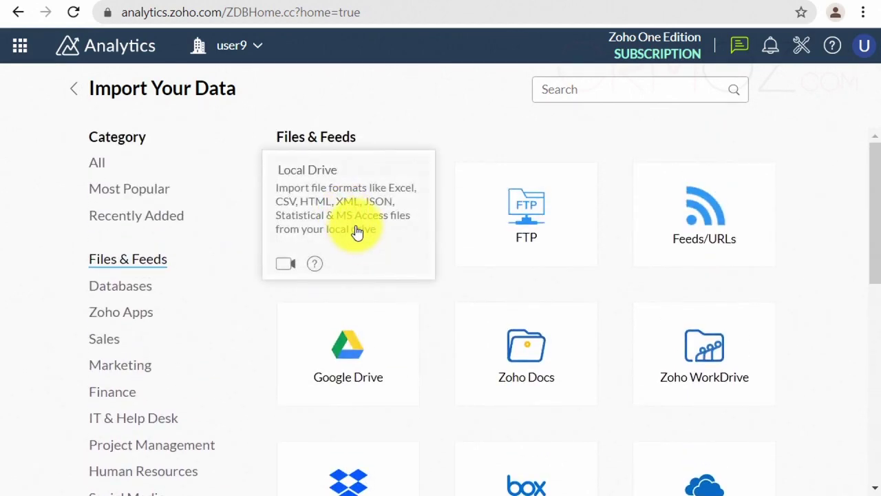
Step: Start an import from the local drive and name the new workspace Workspace - TEST
{"action": "left_click", "coordinate": [357, 232]}
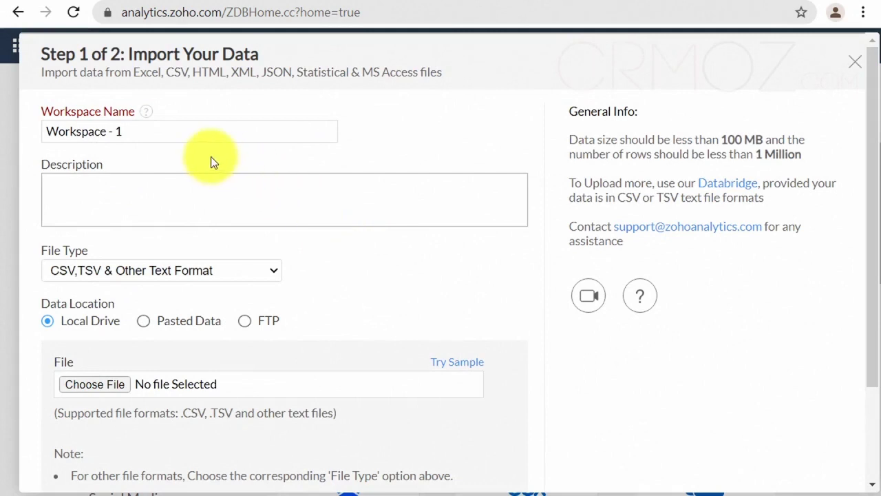
{"action": "left_click", "coordinate": [172, 138]}
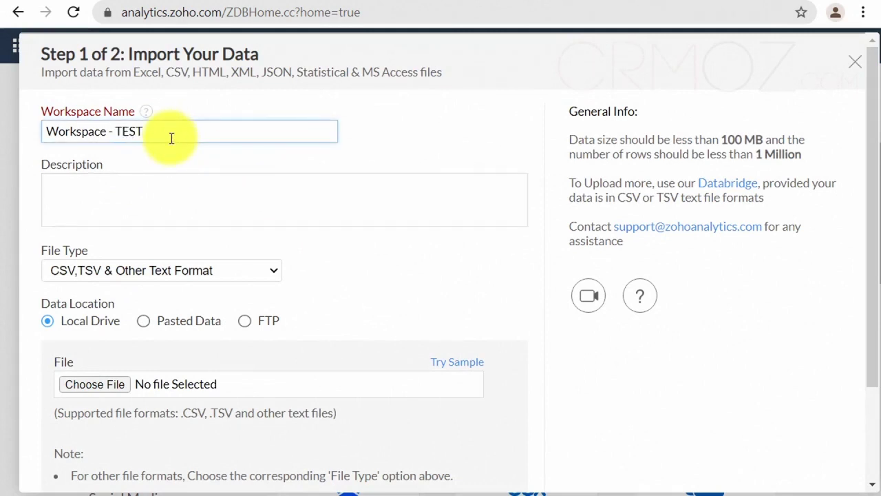
{"action": "type", "text": "TEST"}
Step: Choose the May_2021 Excel file from the Downloads folder and continue past the sheet preview to the final import step
{"action": "scroll", "coordinate": [193, 245], "scroll_direction": "down", "scroll_amount": 1}
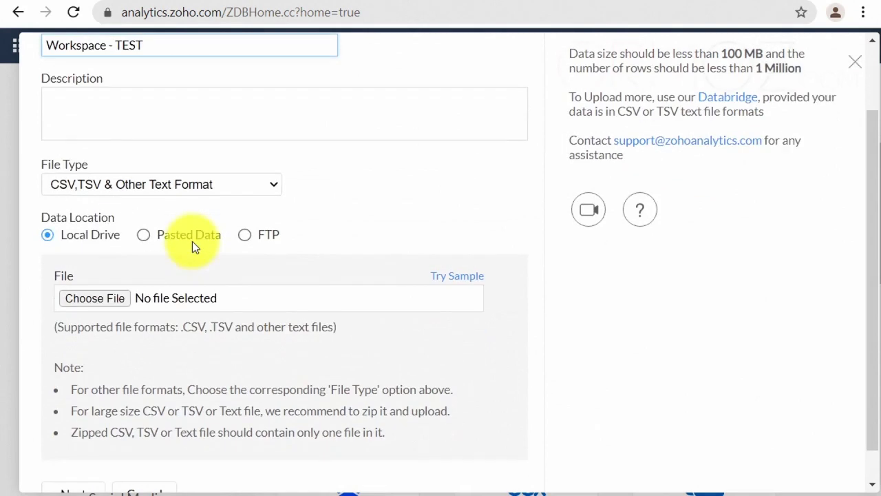
{"action": "left_click", "coordinate": [117, 308]}
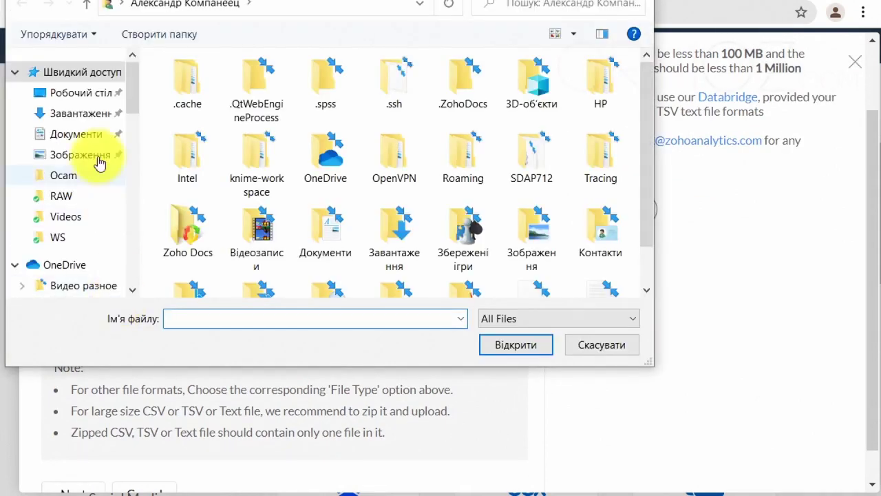
{"action": "left_click", "coordinate": [86, 117]}
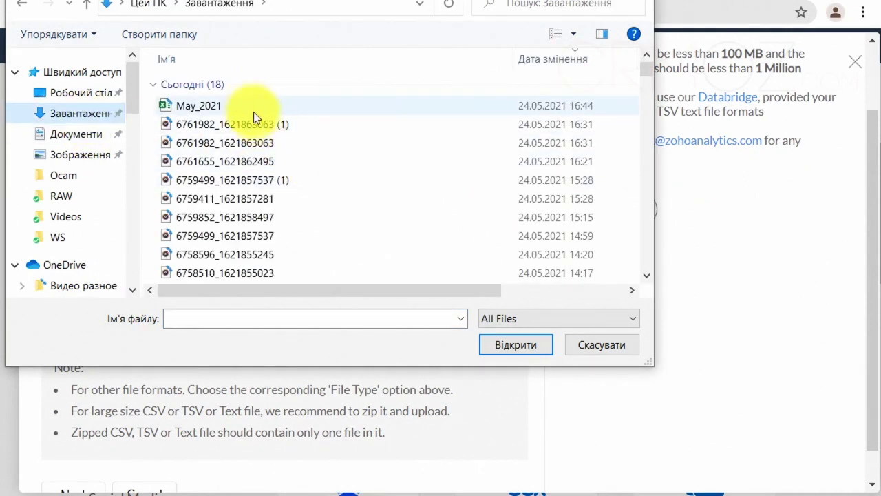
{"action": "left_click", "coordinate": [249, 105]}
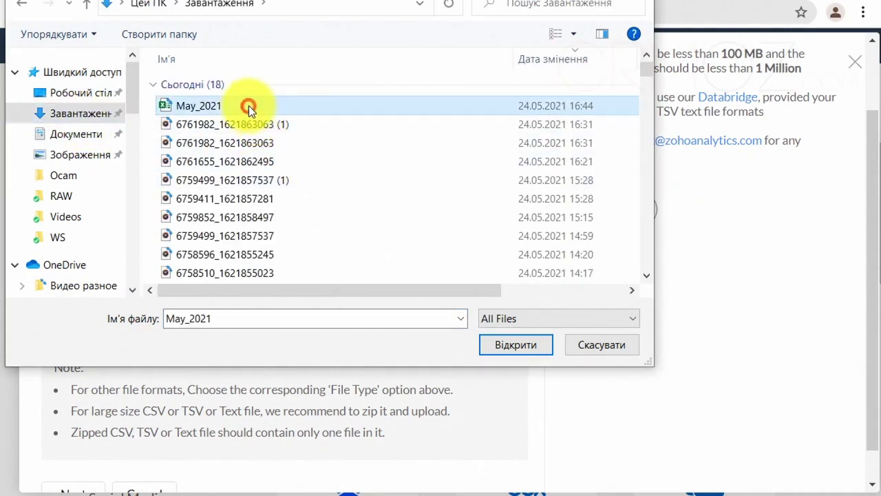
{"action": "left_click", "coordinate": [510, 342]}
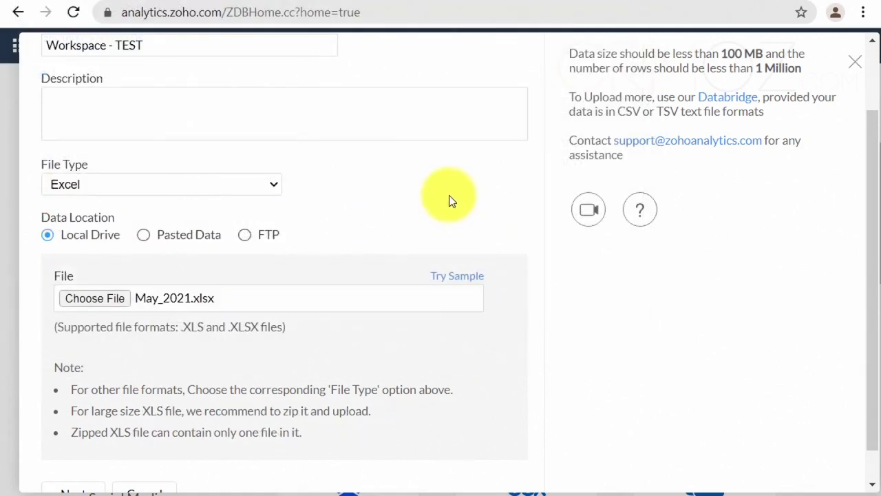
{"action": "scroll", "coordinate": [448, 200], "scroll_direction": "down", "scroll_amount": 1}
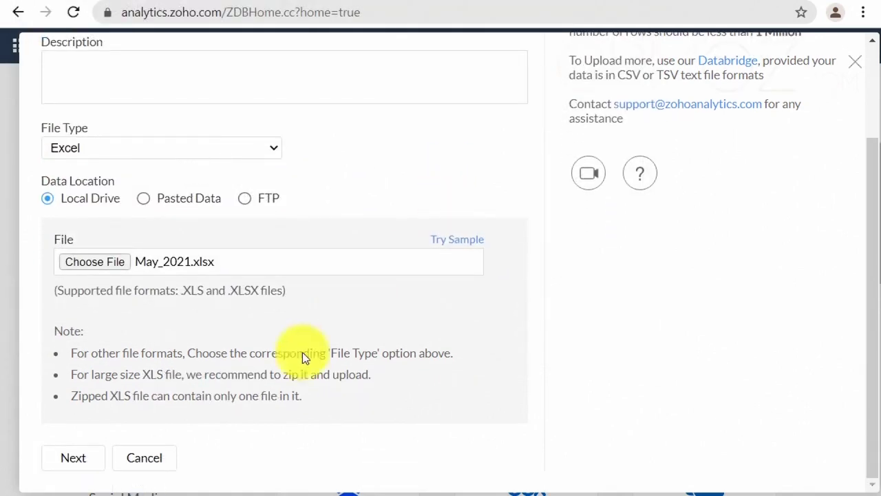
{"action": "left_click", "coordinate": [79, 458]}
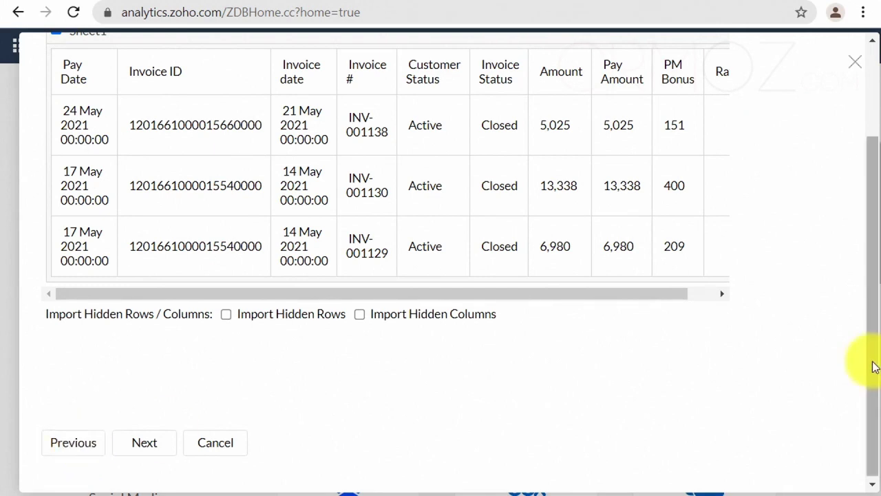
{"action": "left_click_drag", "start_coordinate": [872, 364], "coordinate": [877, 385]}
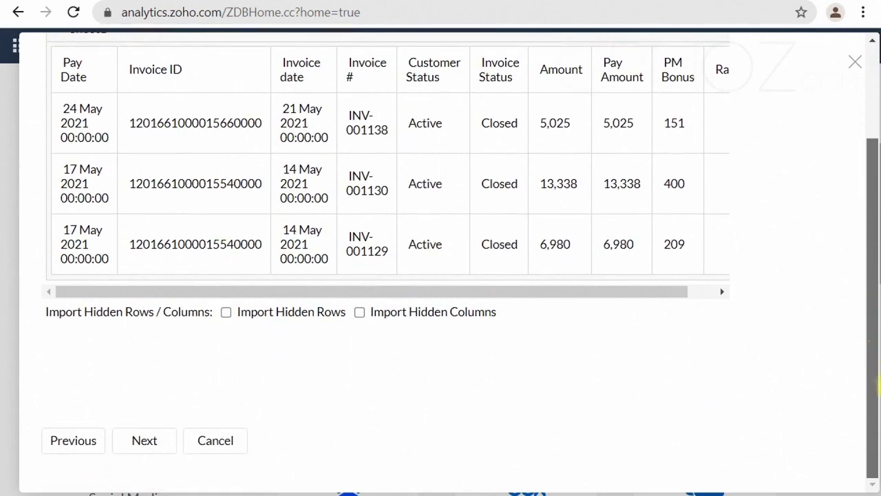
{"action": "left_click", "coordinate": [143, 444]}
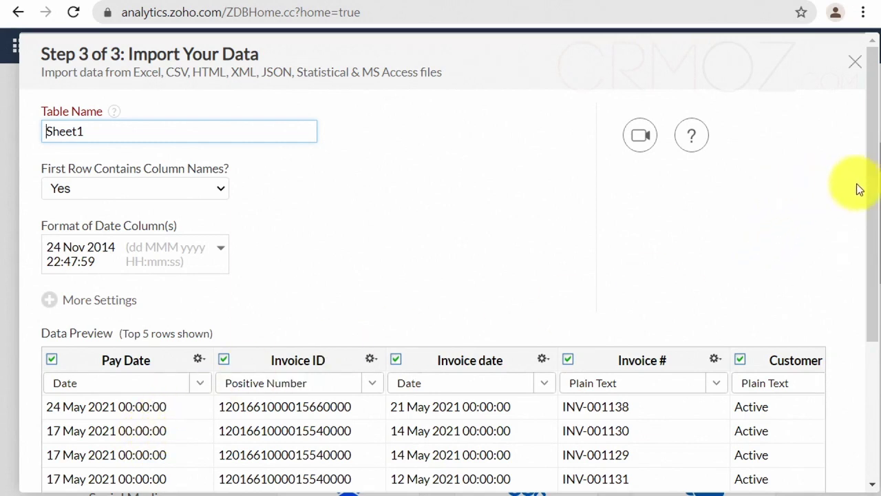
Step: Keep the first row as column names and name the imported table Invoices Demo
{"action": "left_click", "coordinate": [222, 189]}
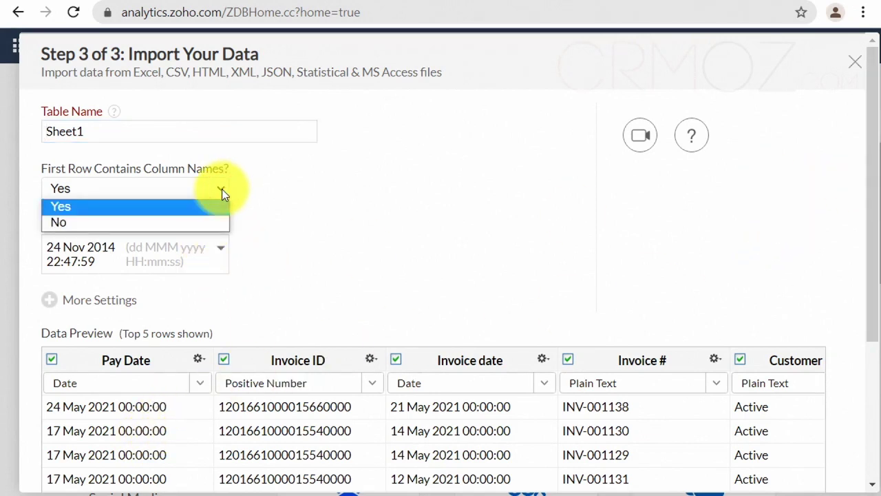
{"action": "left_click", "coordinate": [222, 188]}
{"action": "left_click_drag", "start_coordinate": [128, 132], "coordinate": [39, 153]}
{"action": "type", "text": "In"}
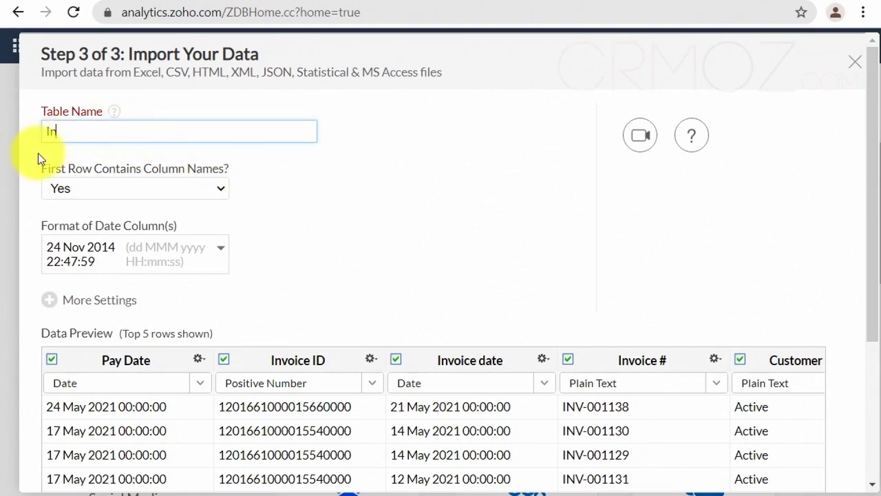
{"action": "type", "text": "voices Test"}
{"action": "key", "text": "BackSpace"}
{"action": "key", "text": "BackSpace"}
{"action": "key", "text": "BackSpace"}
{"action": "key", "text": "BackSpace"}
{"action": "type", "text": "Demo"}
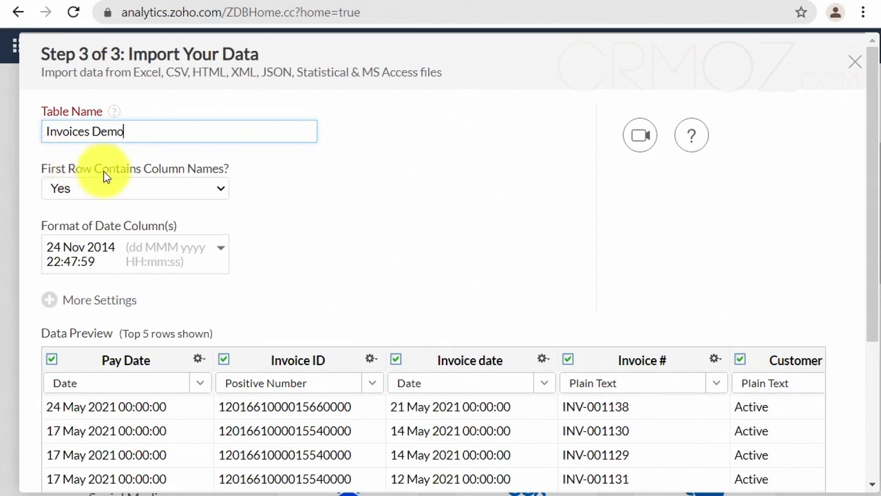
Step: Check the additional settings and import error options, then create the table keeping Set Empty Value for the Column
{"action": "scroll", "coordinate": [323, 238], "scroll_direction": "down", "scroll_amount": 1}
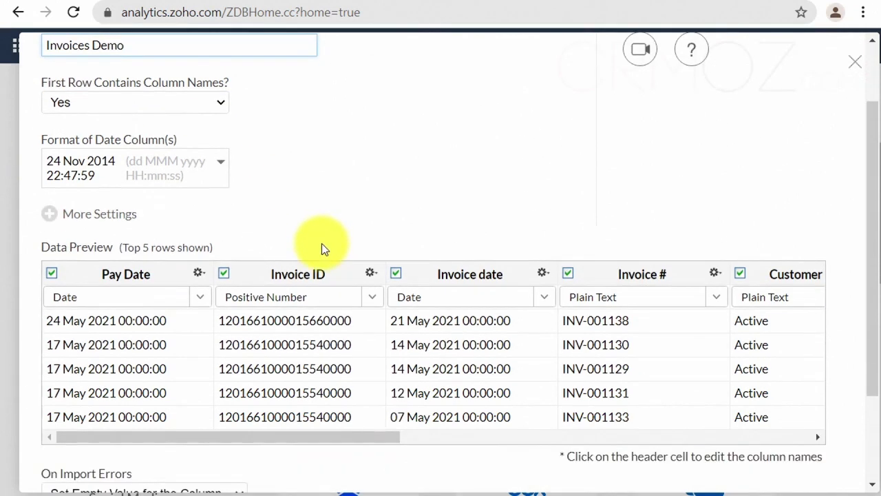
{"action": "left_click", "coordinate": [50, 216]}
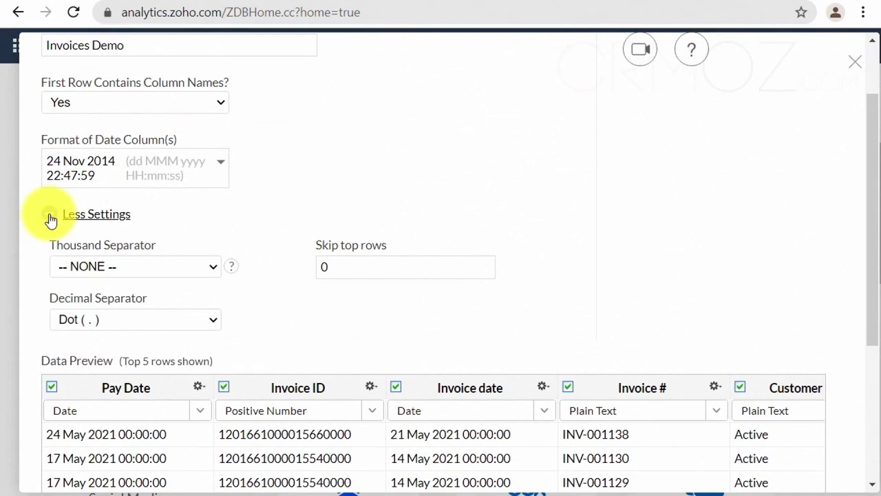
{"action": "left_click", "coordinate": [51, 215]}
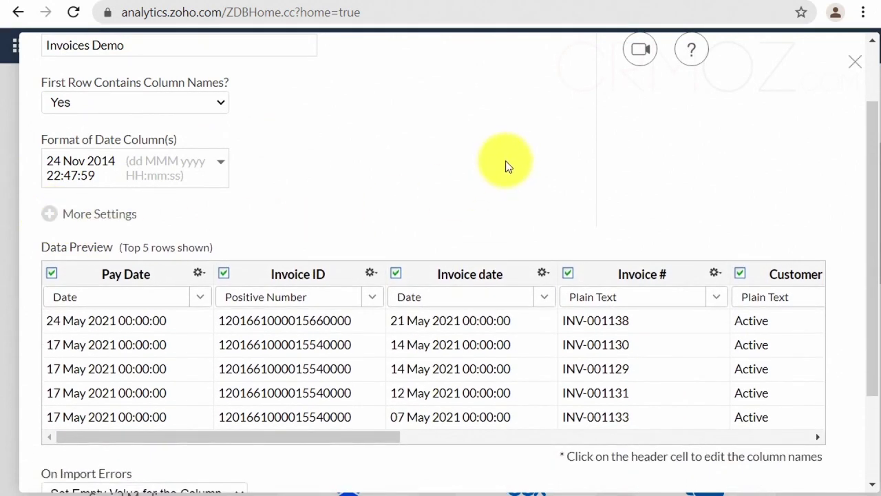
{"action": "scroll", "coordinate": [505, 169], "scroll_direction": "down", "scroll_amount": 1}
{"action": "scroll", "coordinate": [503, 174], "scroll_direction": "down", "scroll_amount": 1}
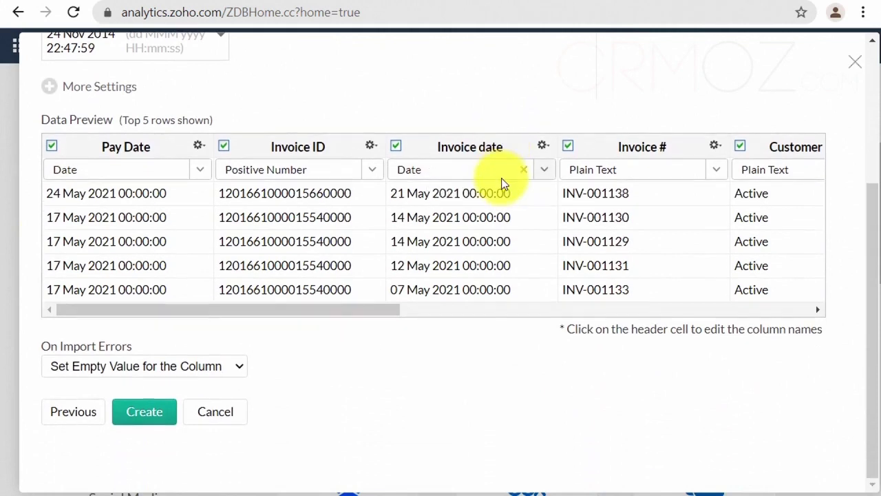
{"action": "left_click", "coordinate": [237, 366]}
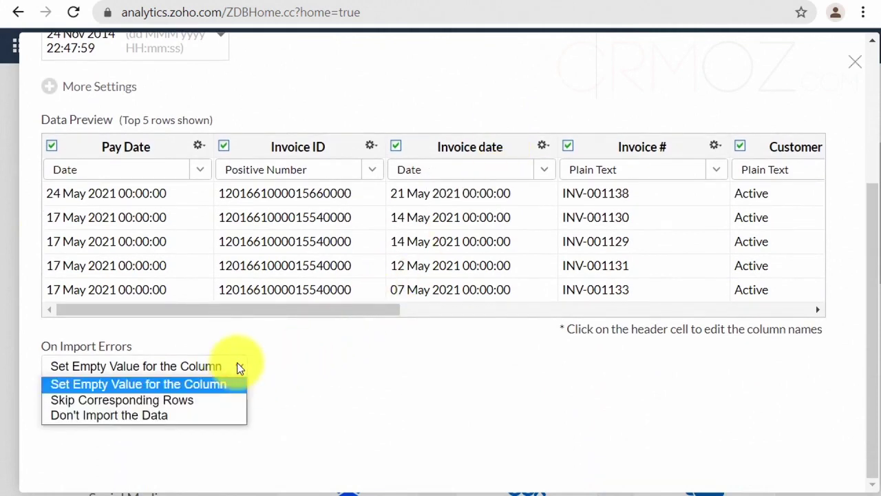
{"action": "left_click", "coordinate": [237, 366]}
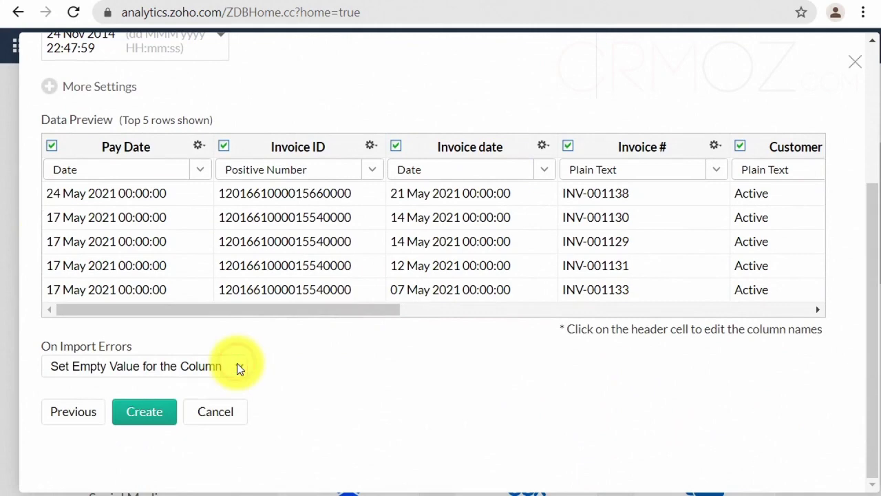
{"action": "left_click", "coordinate": [157, 415]}
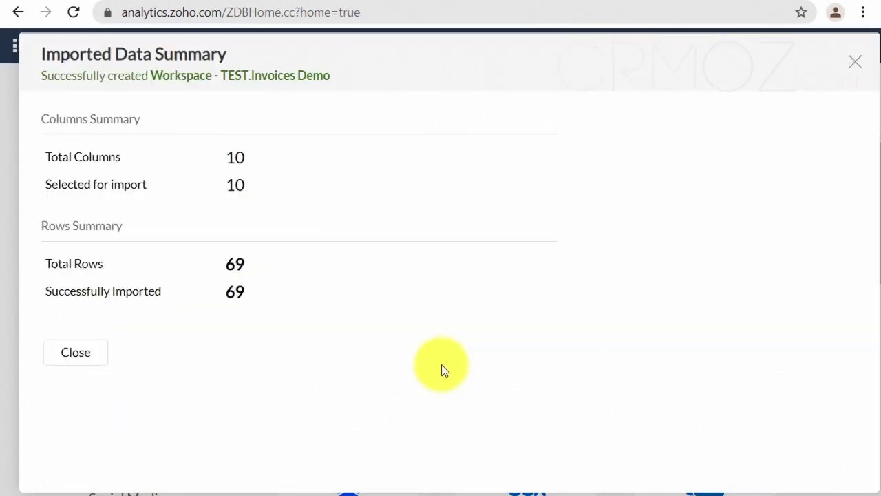
Step: Auto-generate reports for the imported table and review the Amount Analysis Dashboard down to its last table
{"action": "left_click", "coordinate": [82, 358]}
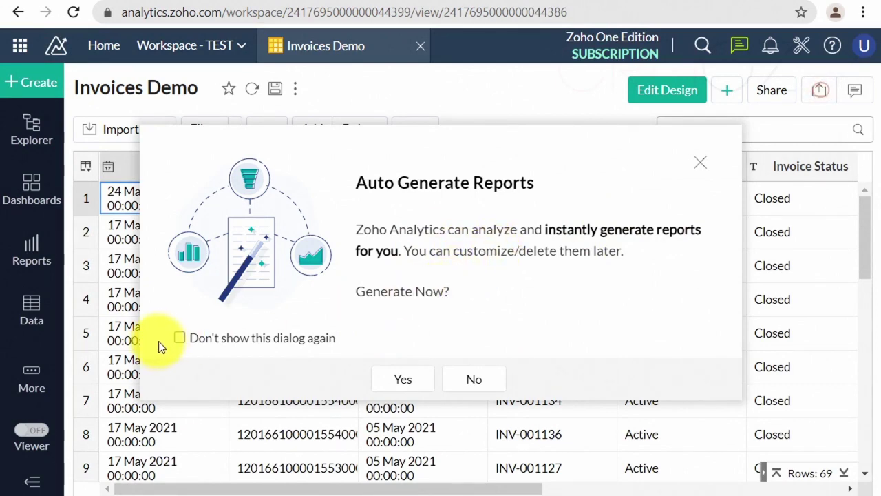
{"action": "left_click", "coordinate": [404, 379]}
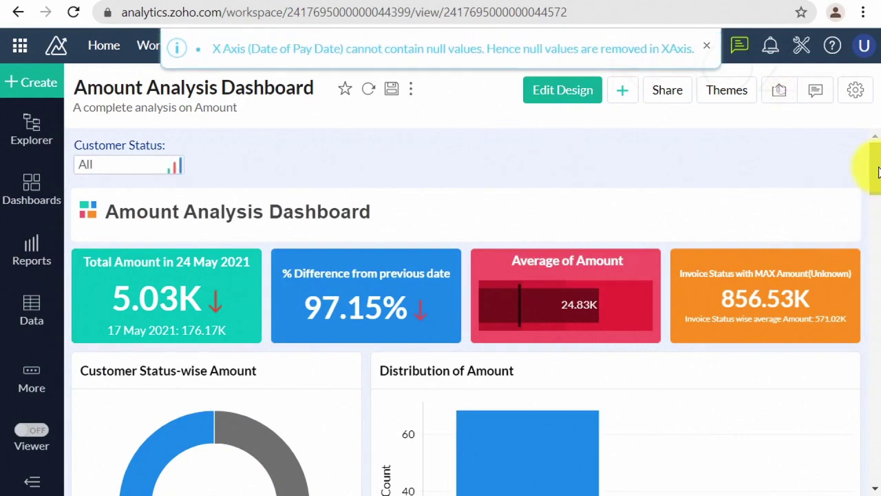
{"action": "left_click_drag", "start_coordinate": [877, 171], "coordinate": [875, 468]}
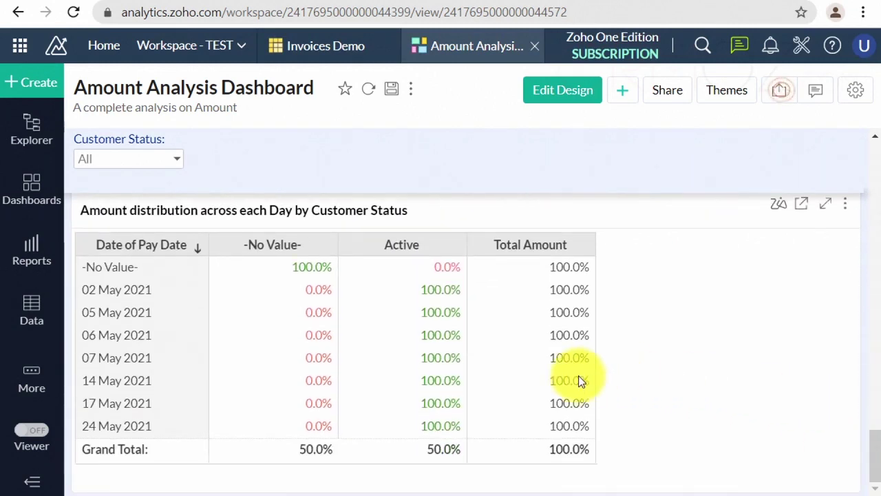
Step: Return to the home page and mark the Workspace - TEST workspace as a favorite
{"action": "left_click", "coordinate": [99, 49]}
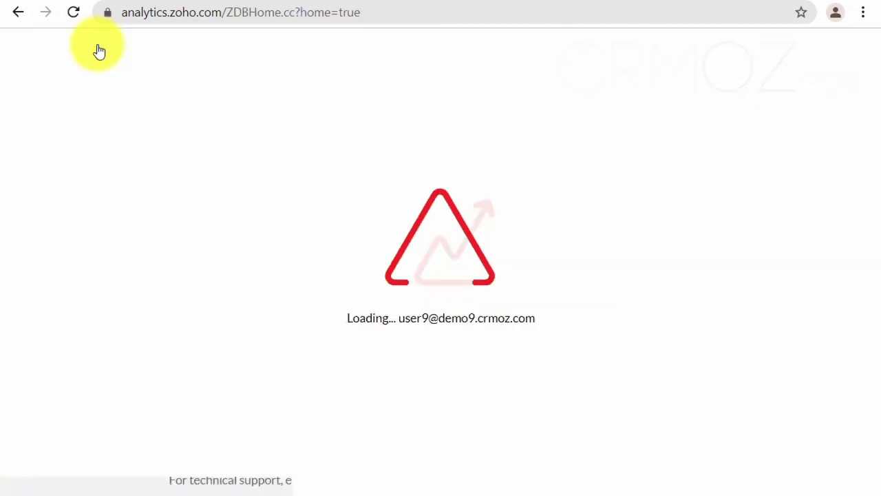
{"action": "scroll", "coordinate": [429, 255], "scroll_direction": "down", "scroll_amount": 3}
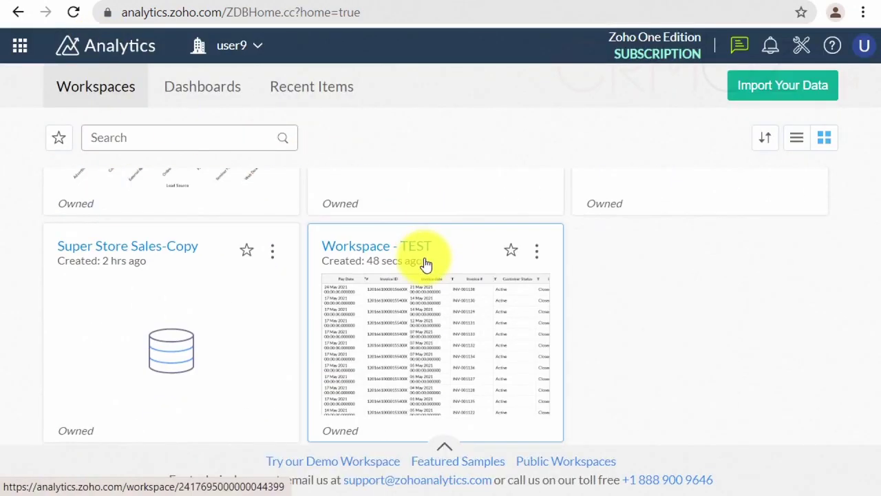
{"action": "left_click", "coordinate": [511, 251]}
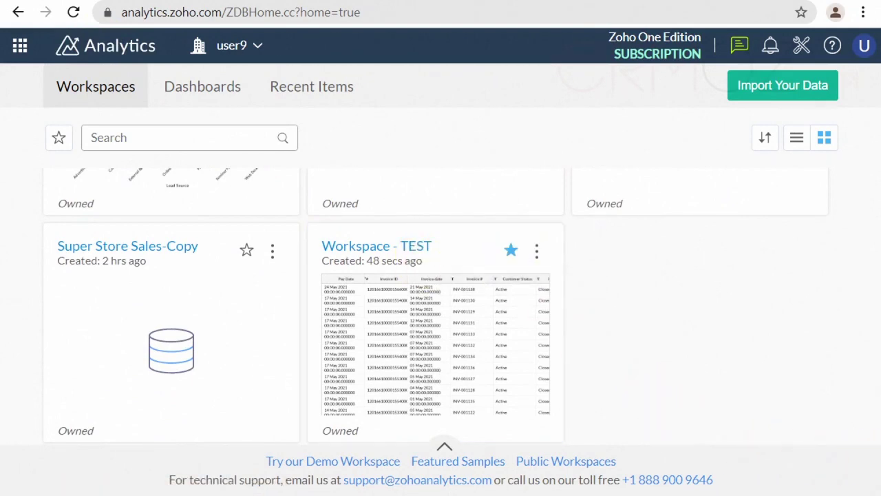